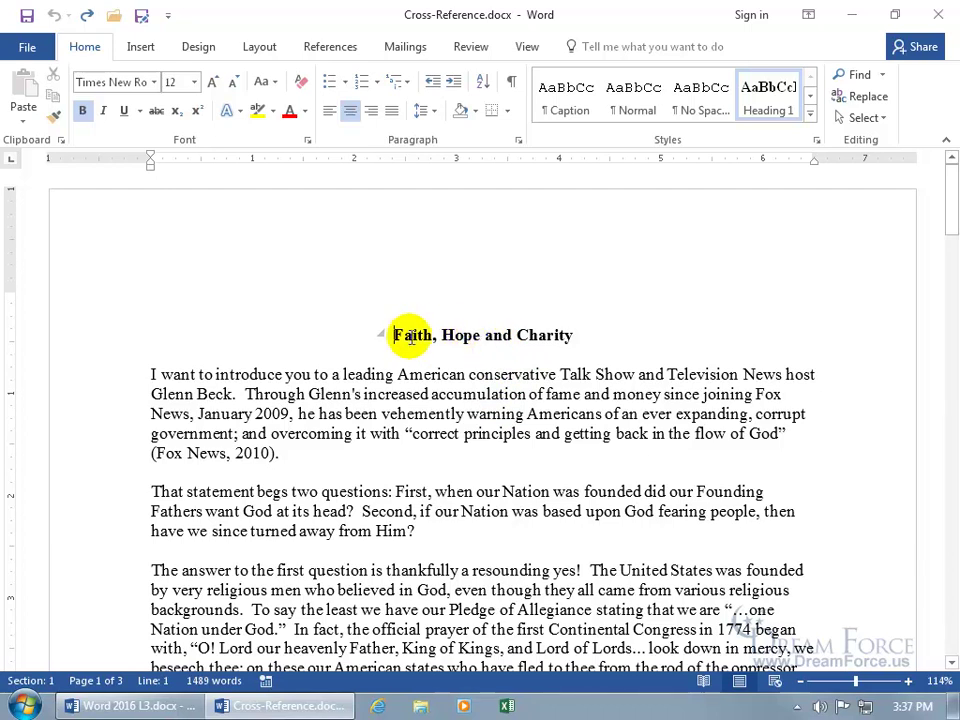
Inspect the title's style in the Styles gallery, viewing the Heading 1 style options
left_click_drag(394, 335, 547, 338)
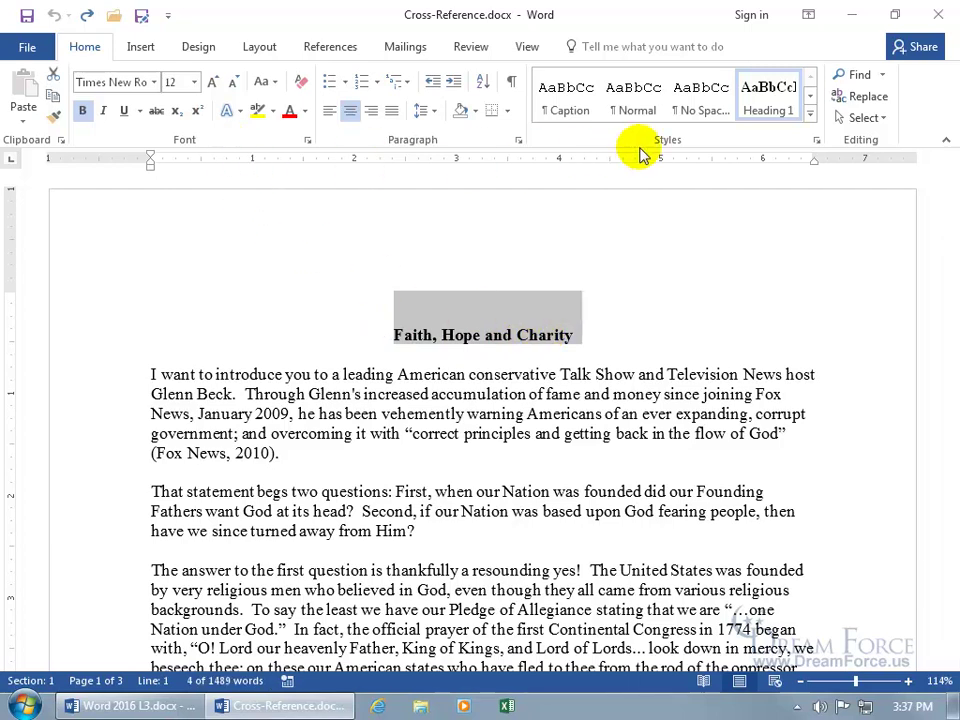
left_click(810, 115)
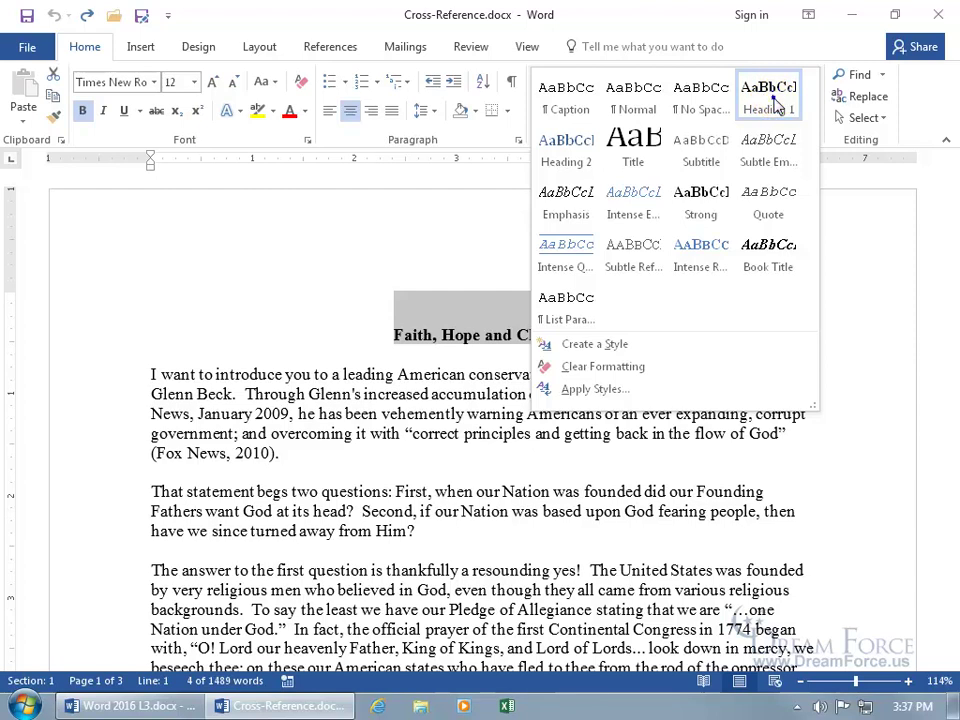
right_click(768, 100)
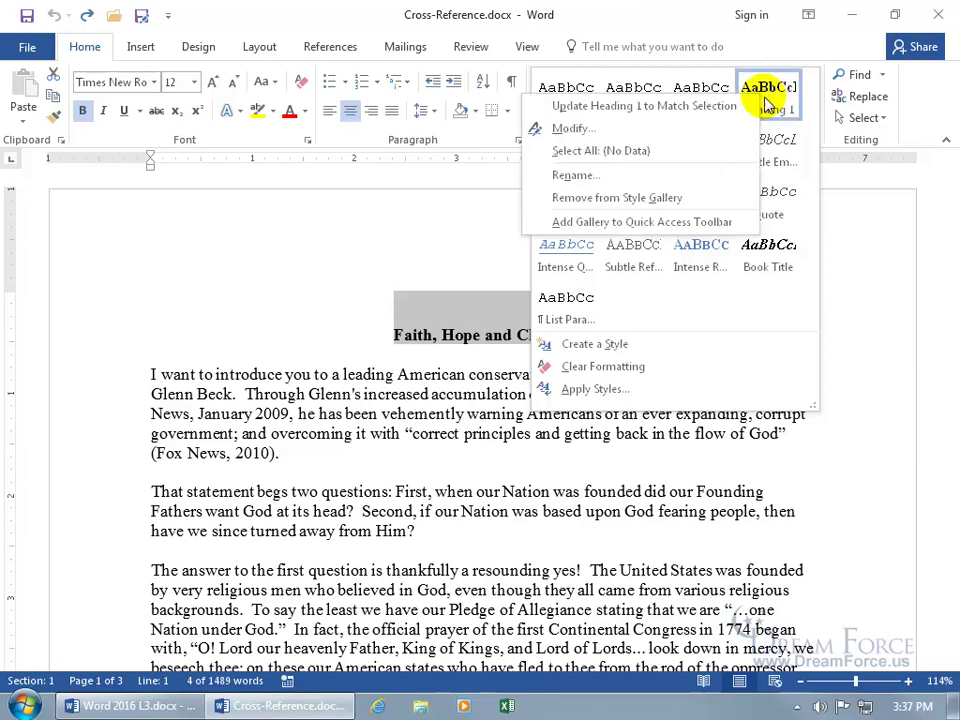
left_click(382, 319)
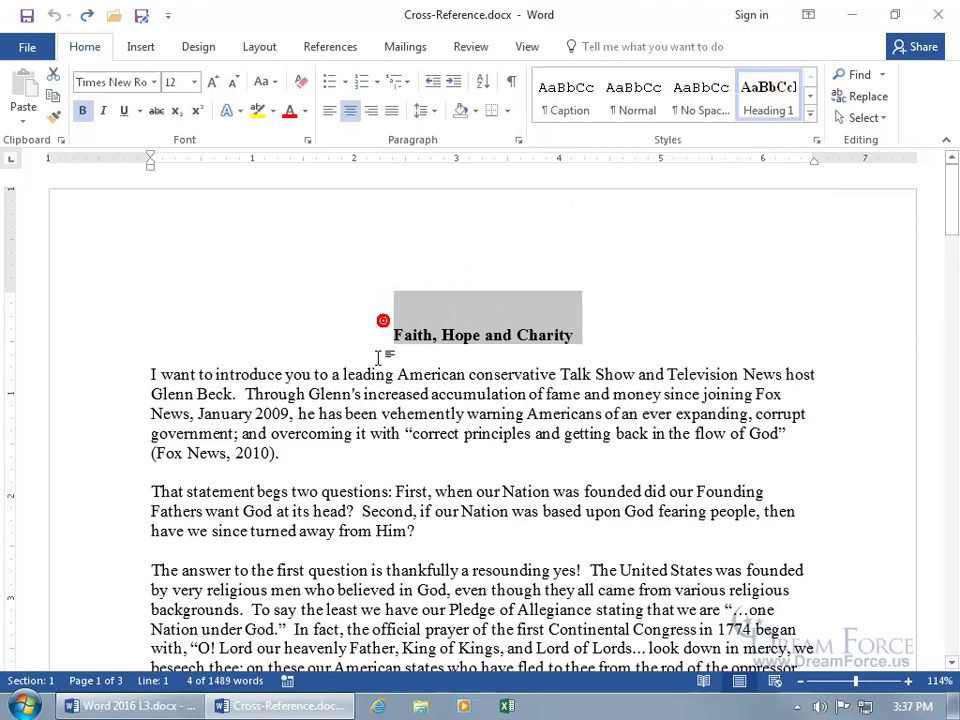
left_click(407, 350)
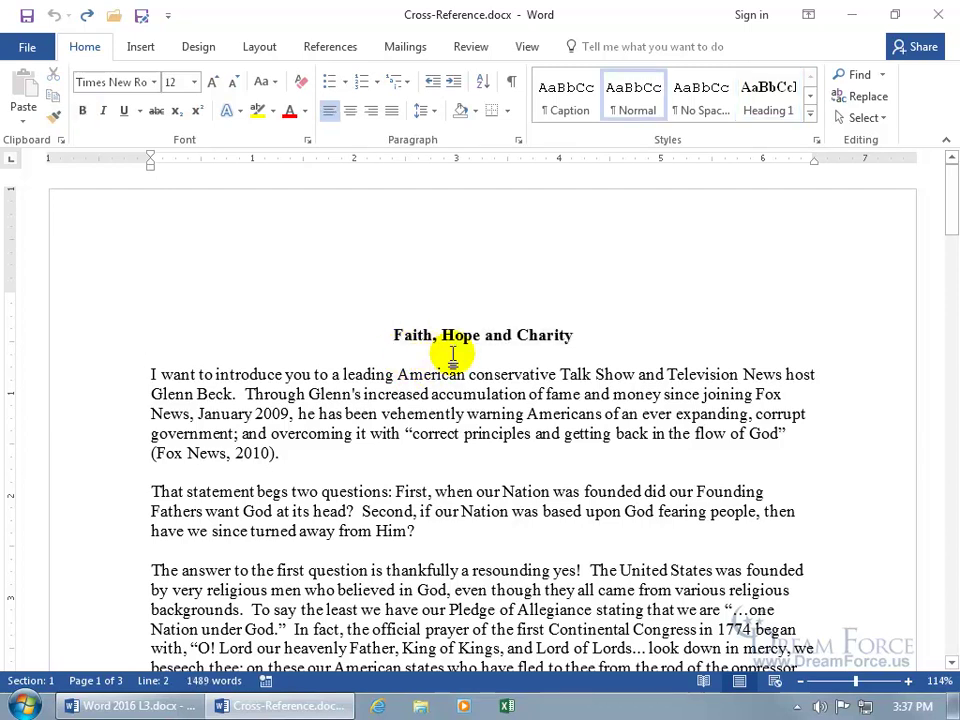
Browse the headings in the Navigation pane, jumping to 'What is Glenn?' and 'This is Glenn'
key("ctrl+f")
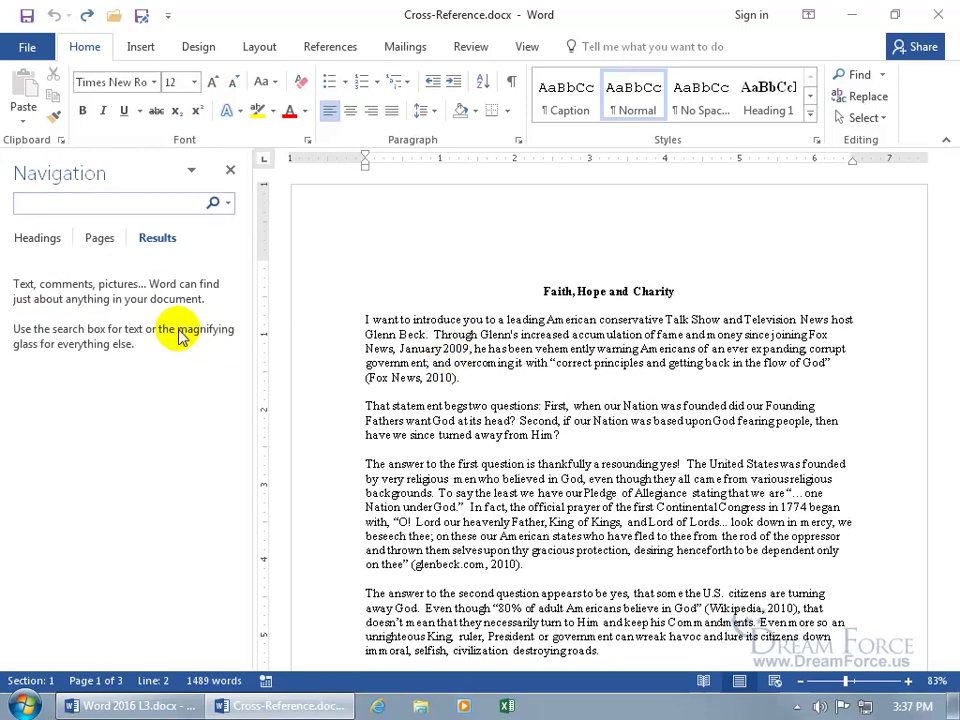
left_click(40, 240)
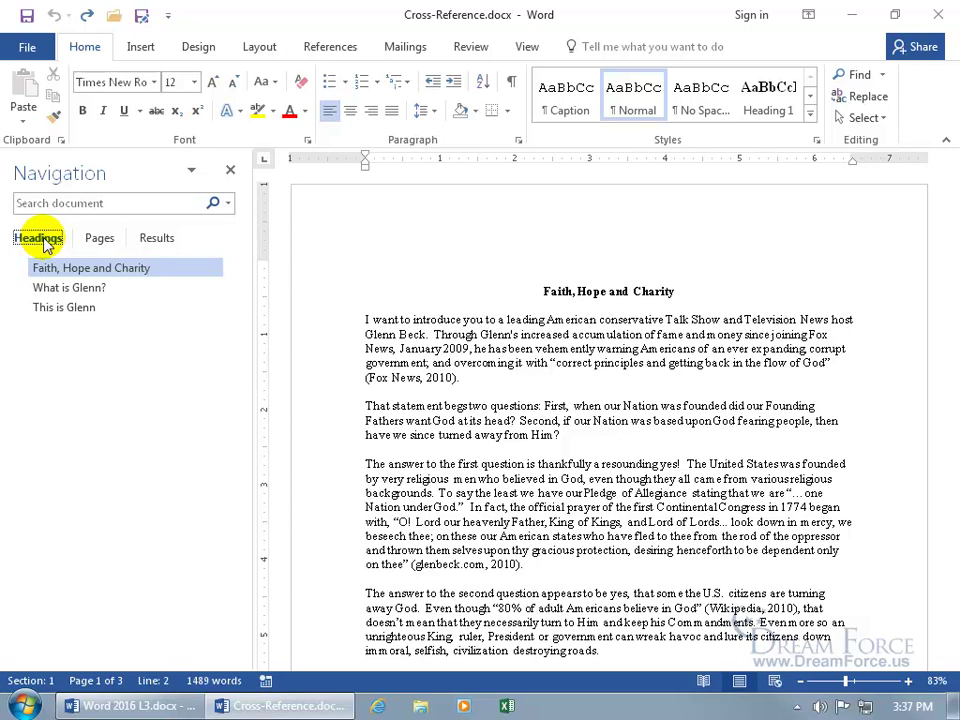
left_click(90, 288)
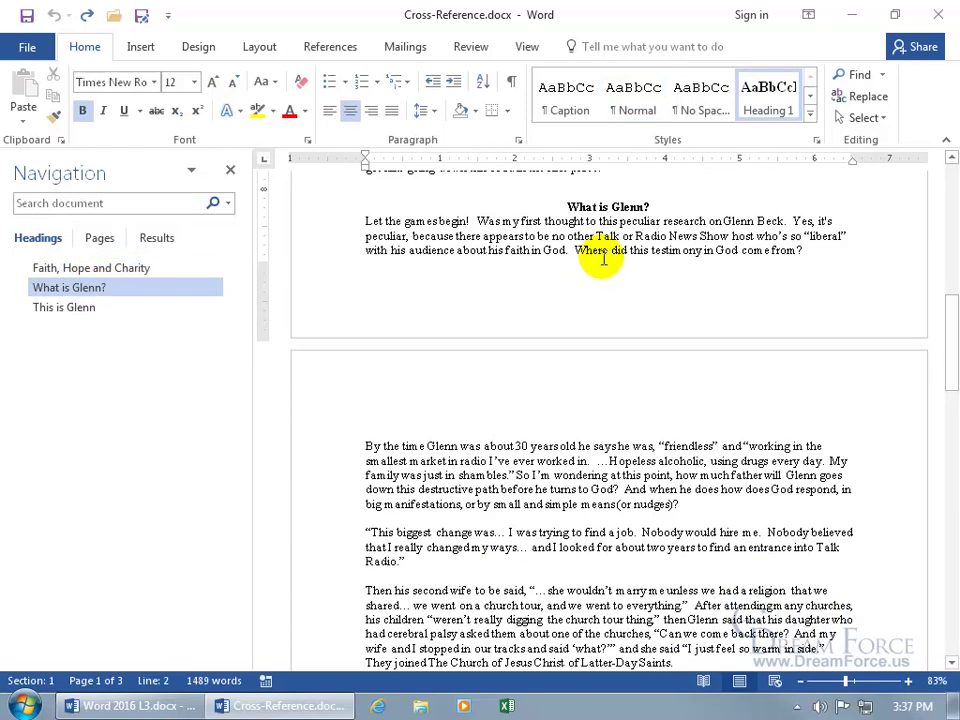
left_click(75, 307)
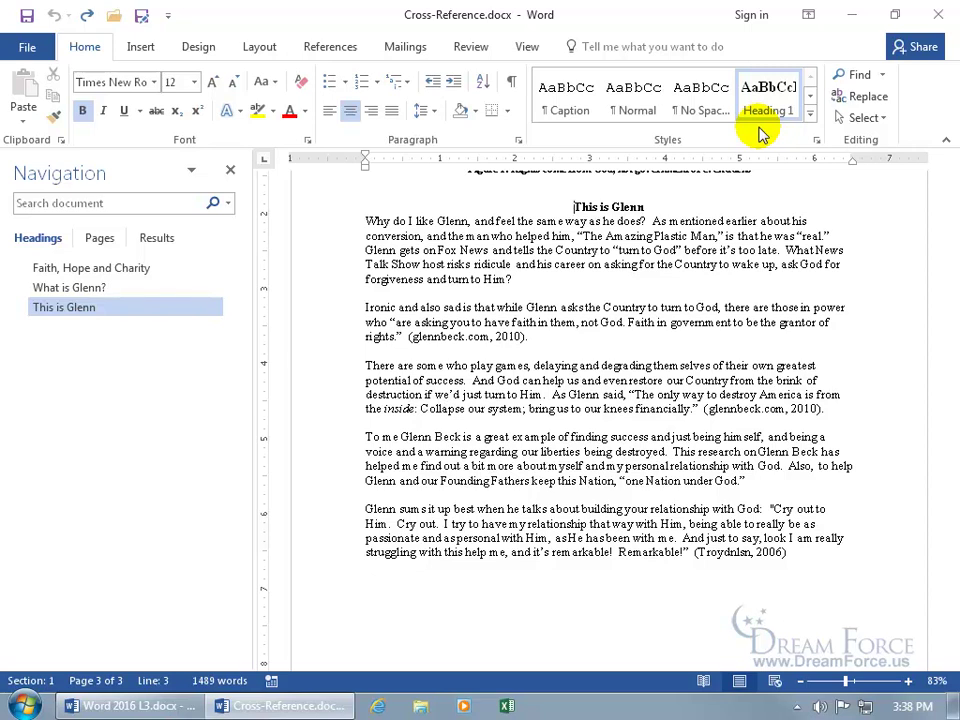
left_click(230, 169)
Scroll up past the Figure 1 picture and return to the top of the document
scroll(446, 352, "up", 4)
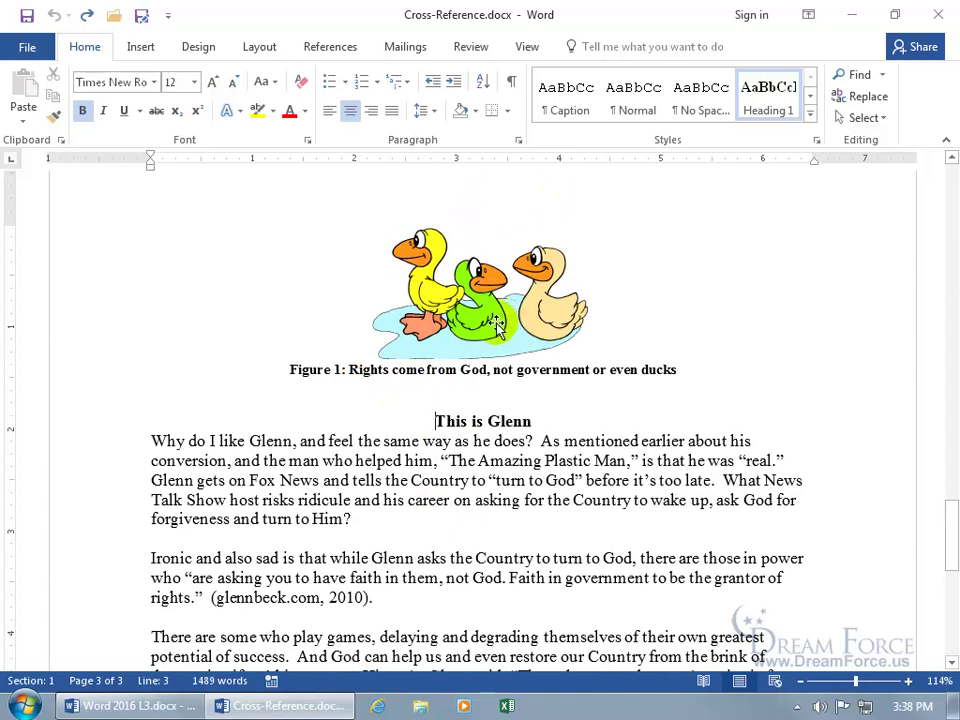
scroll(503, 322, "up", 13)
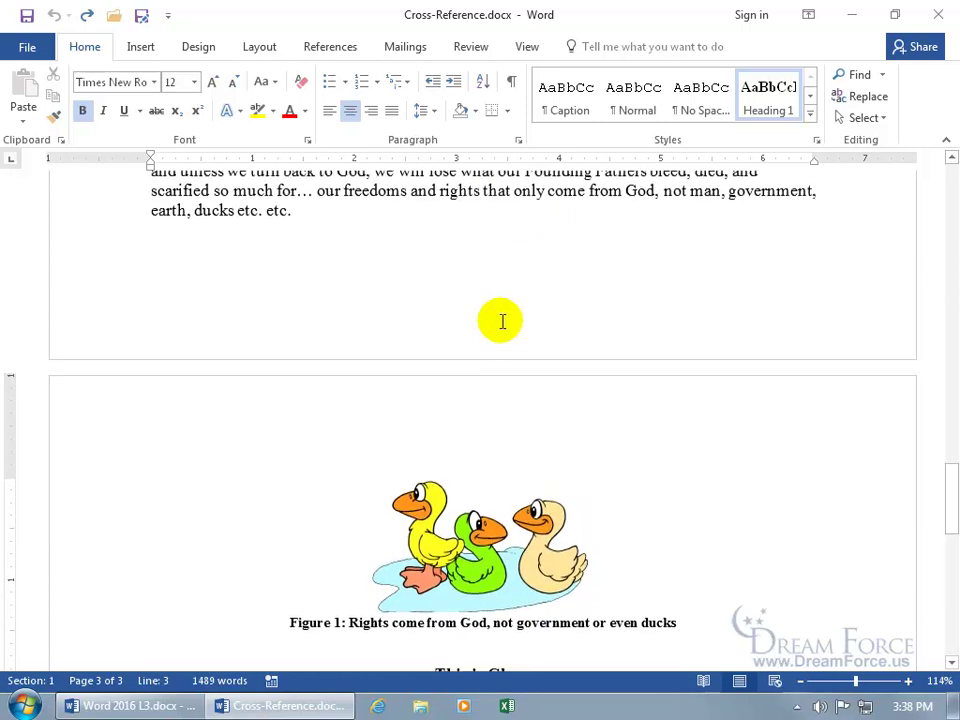
scroll(498, 318, "up", 3)
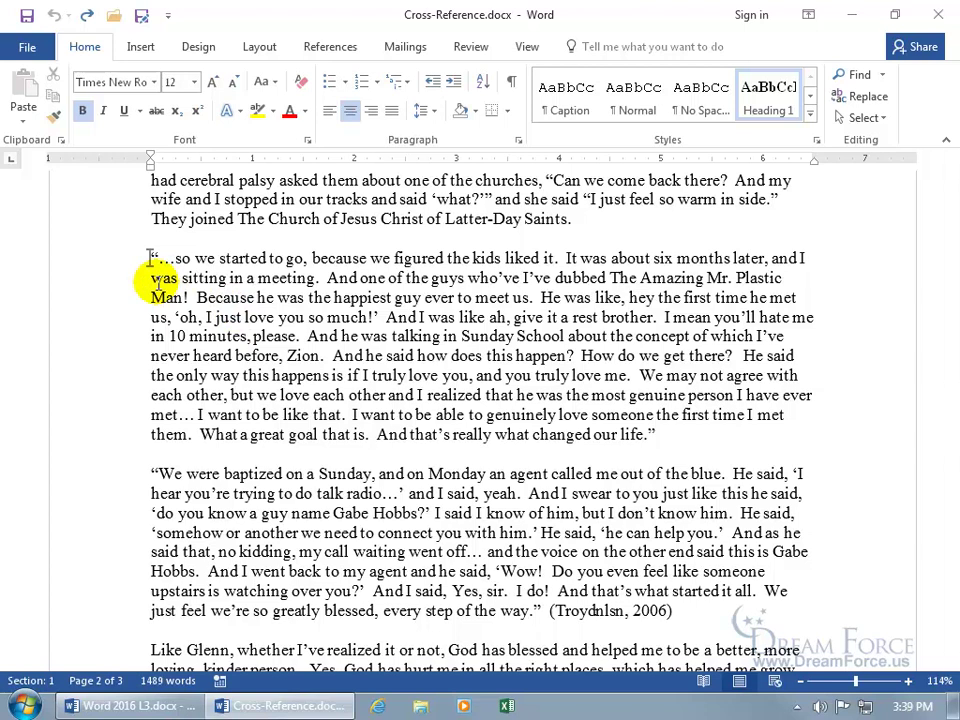
key("ctrl+Home")
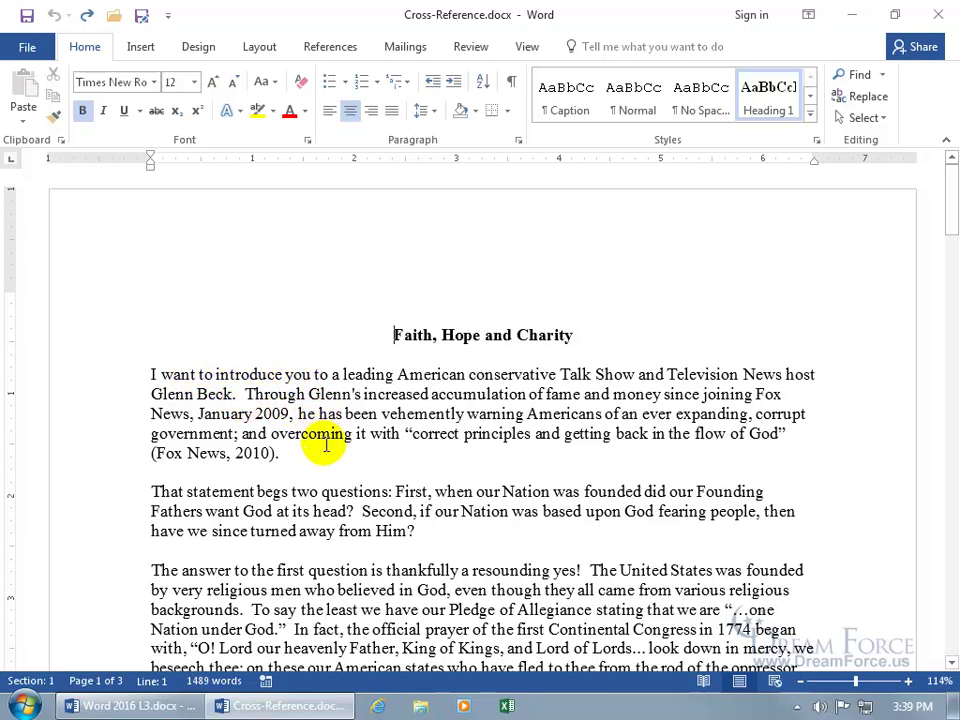
Place the cursor after 'Glenn Beck' in the opening paragraph and show the References ribbon
left_click(247, 396)
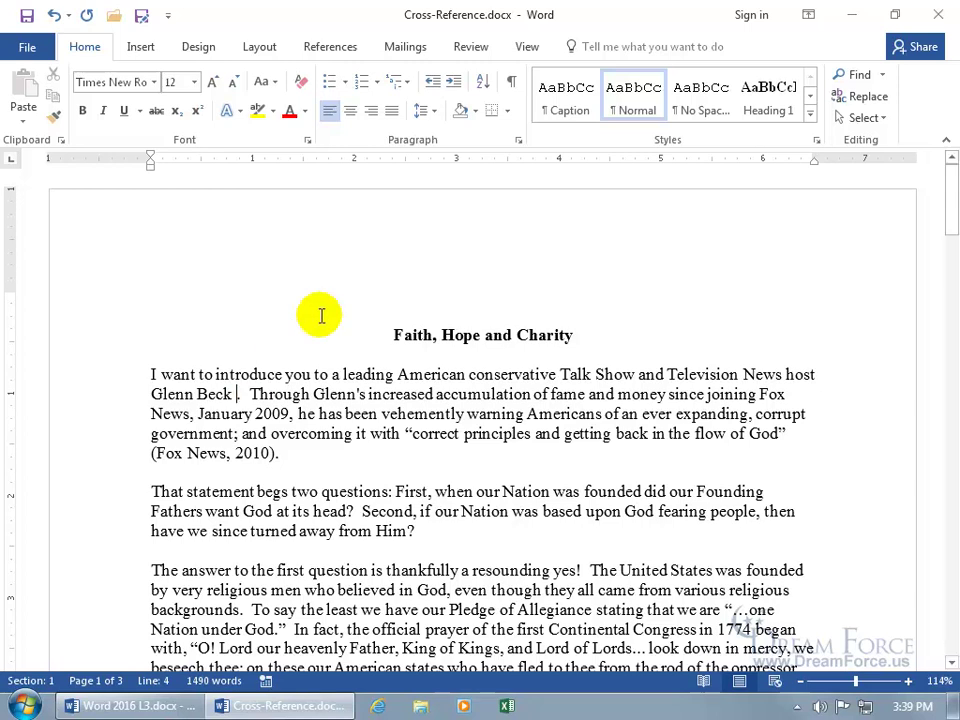
left_click(336, 52)
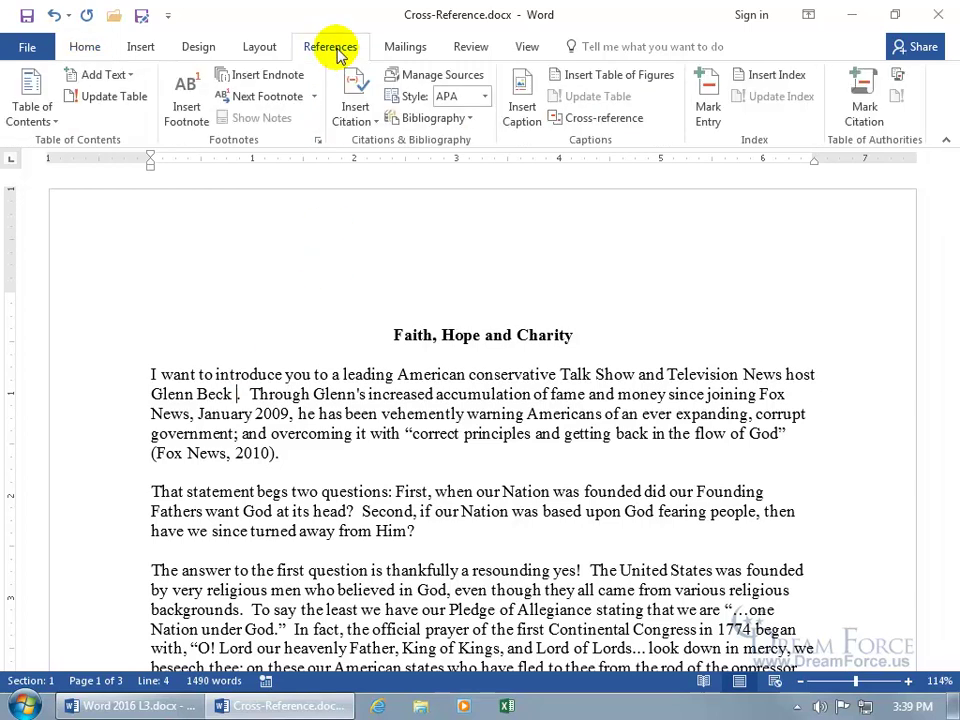
Insert a Heading cross-reference to 'What is Glenn?' showing the heading text after 'Glenn Beck'
left_click(606, 120)
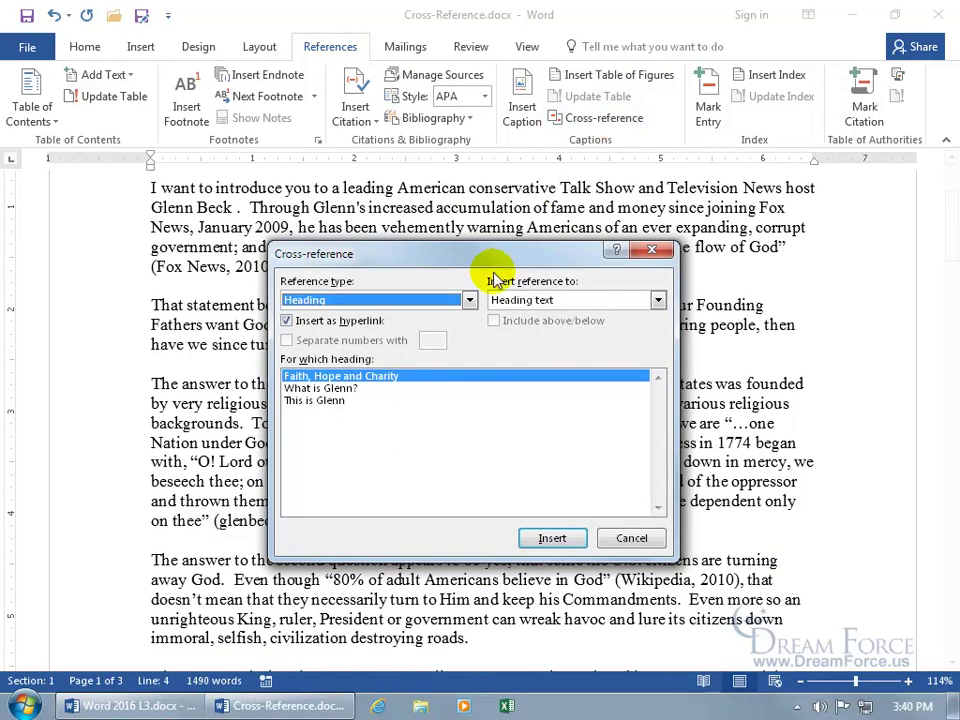
left_click(468, 302)
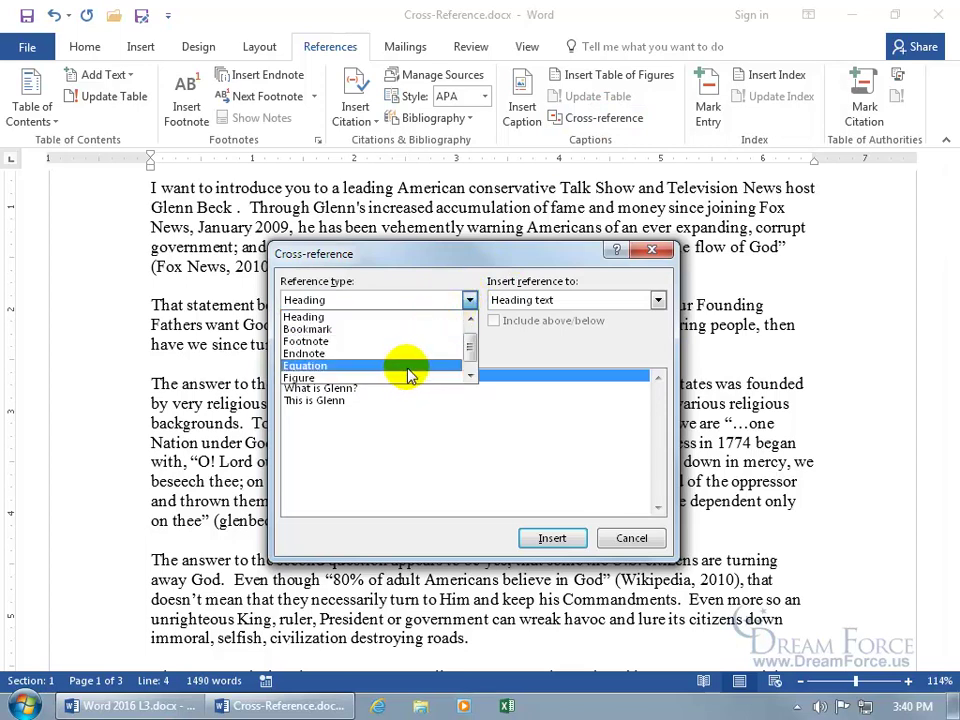
left_click_drag(468, 350, 469, 365)
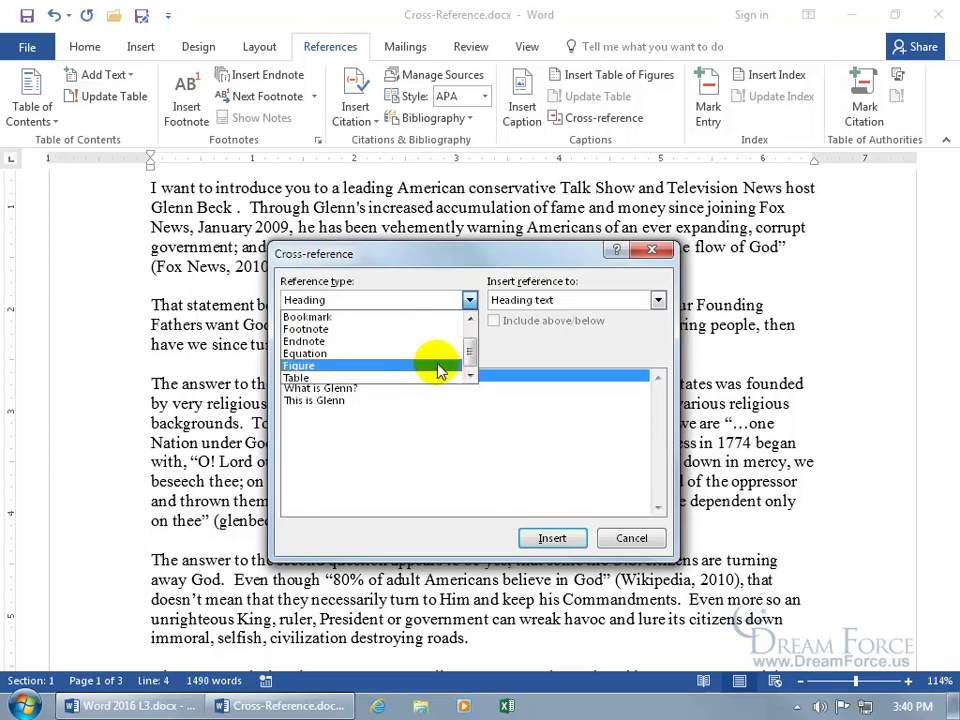
left_click(495, 346)
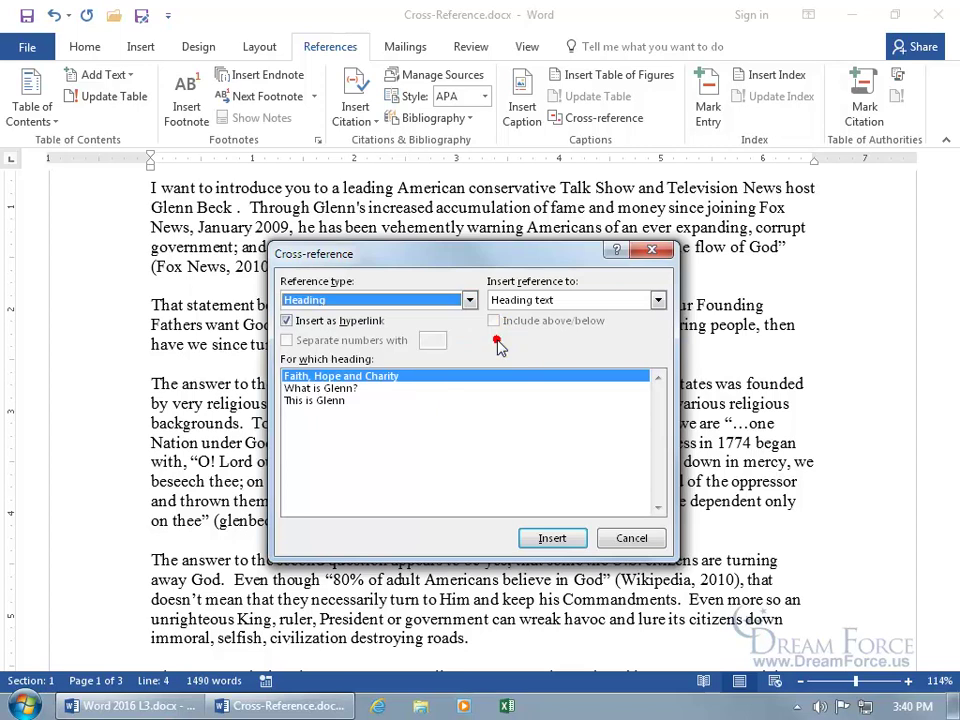
left_click(343, 390)
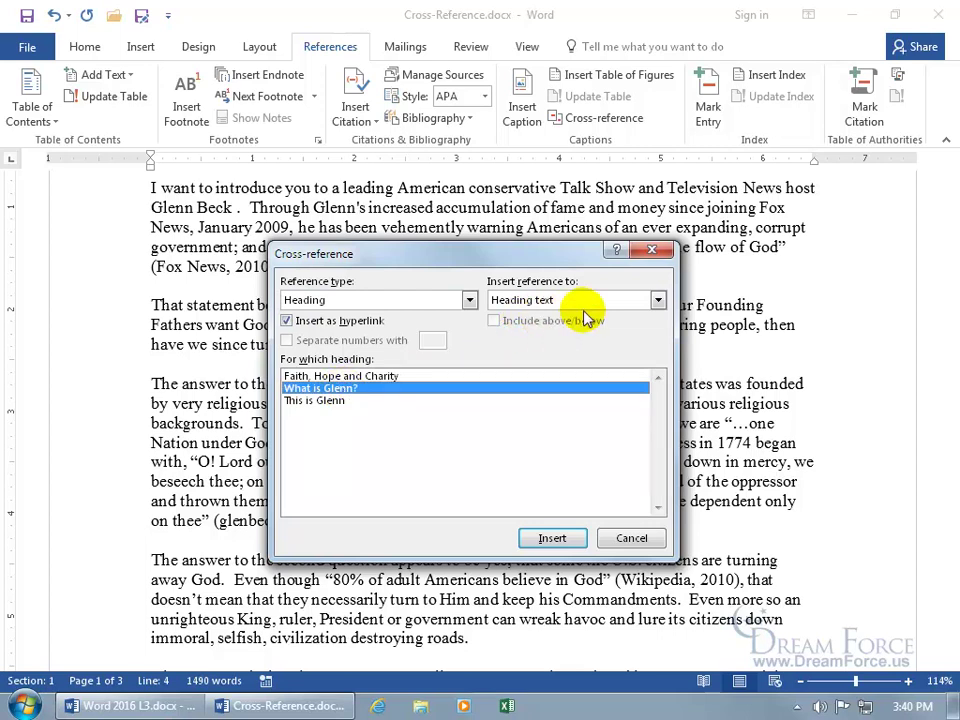
left_click(658, 300)
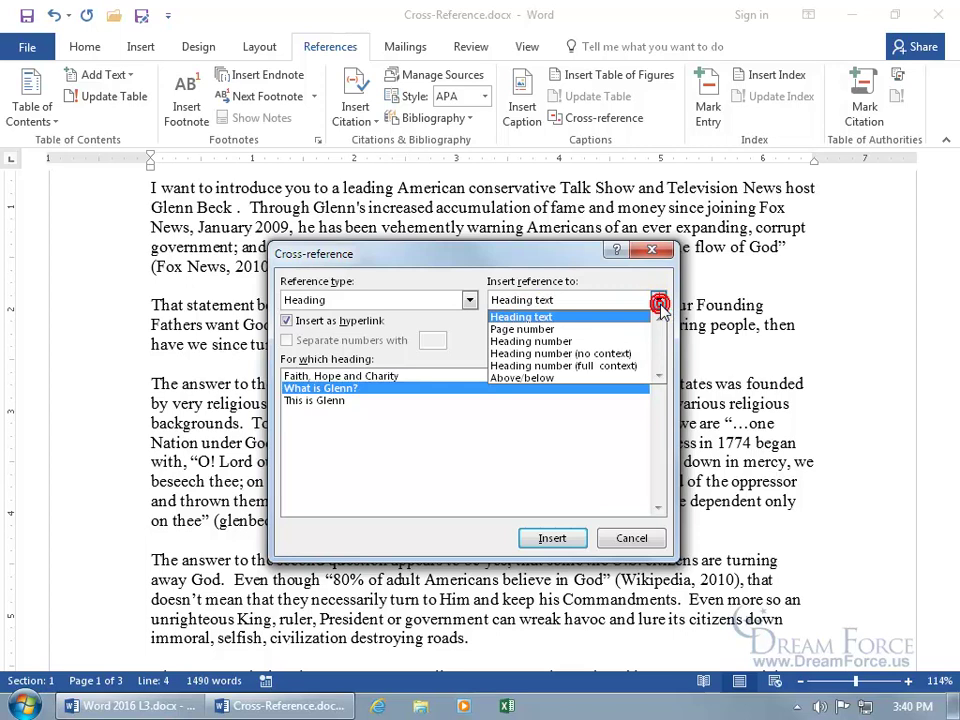
left_click(588, 317)
left_click(552, 538)
left_click(631, 538)
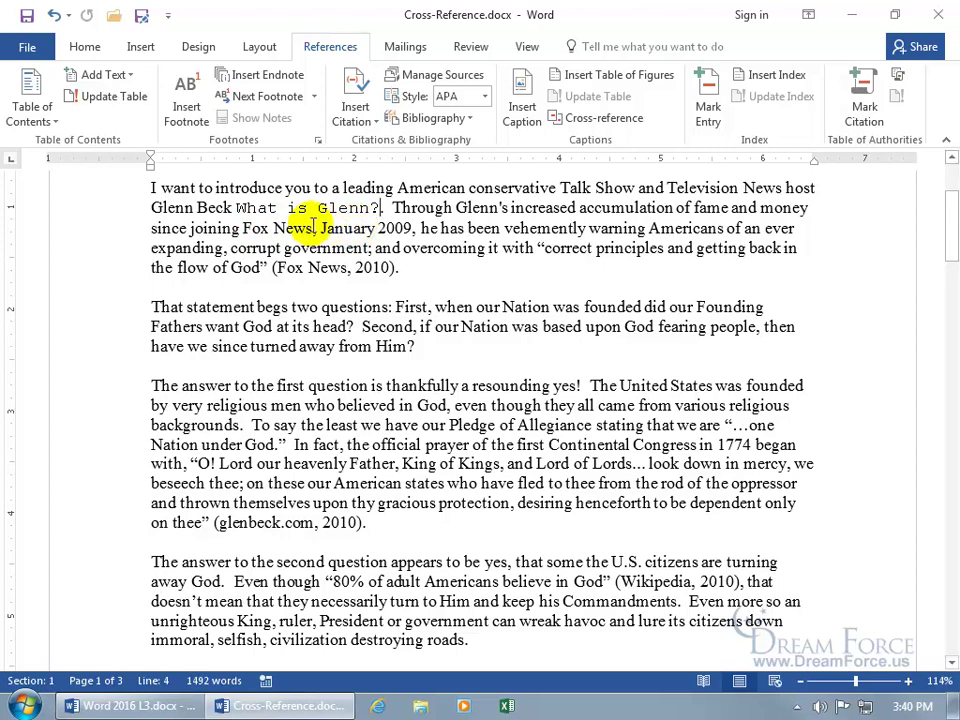
Wrap the cross-reference in the phrase '(See the heading, ...)'
left_click(237, 207)
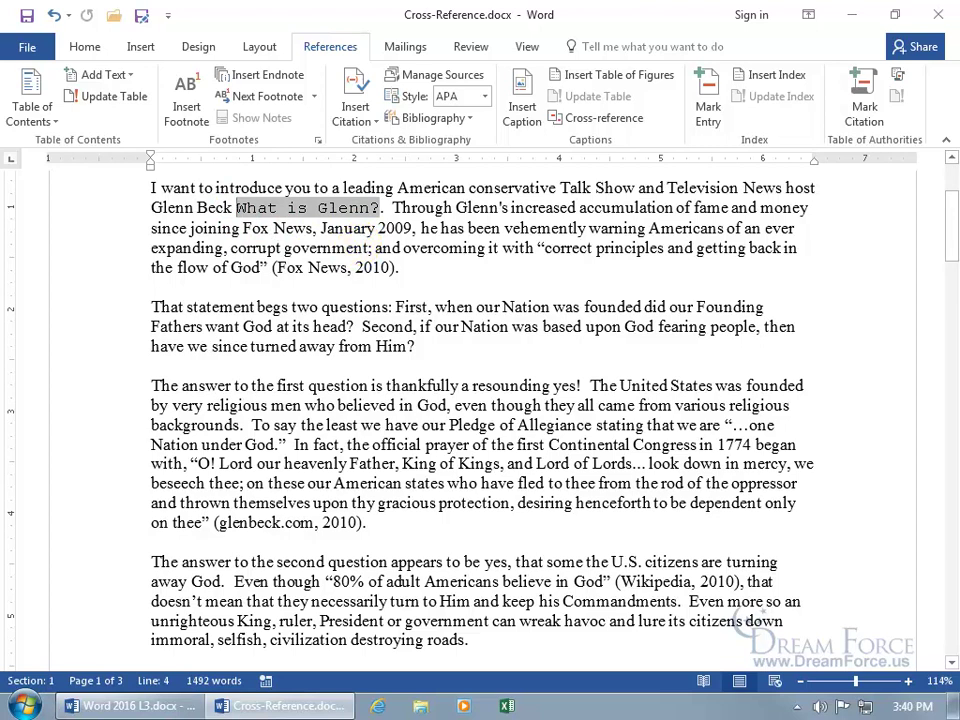
type("(")
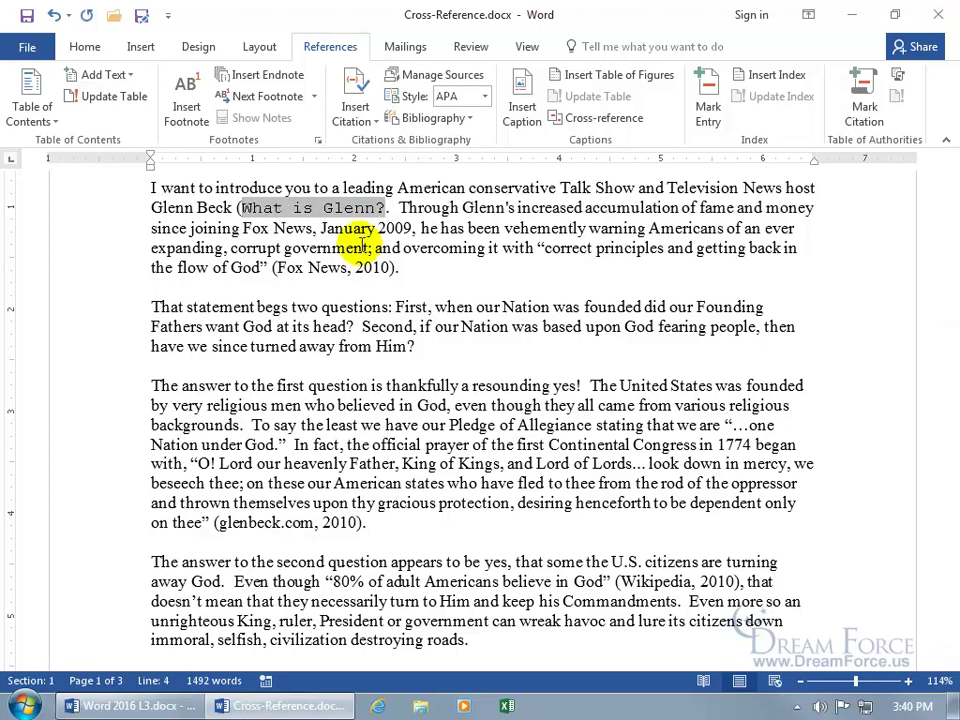
type("See the heading,")
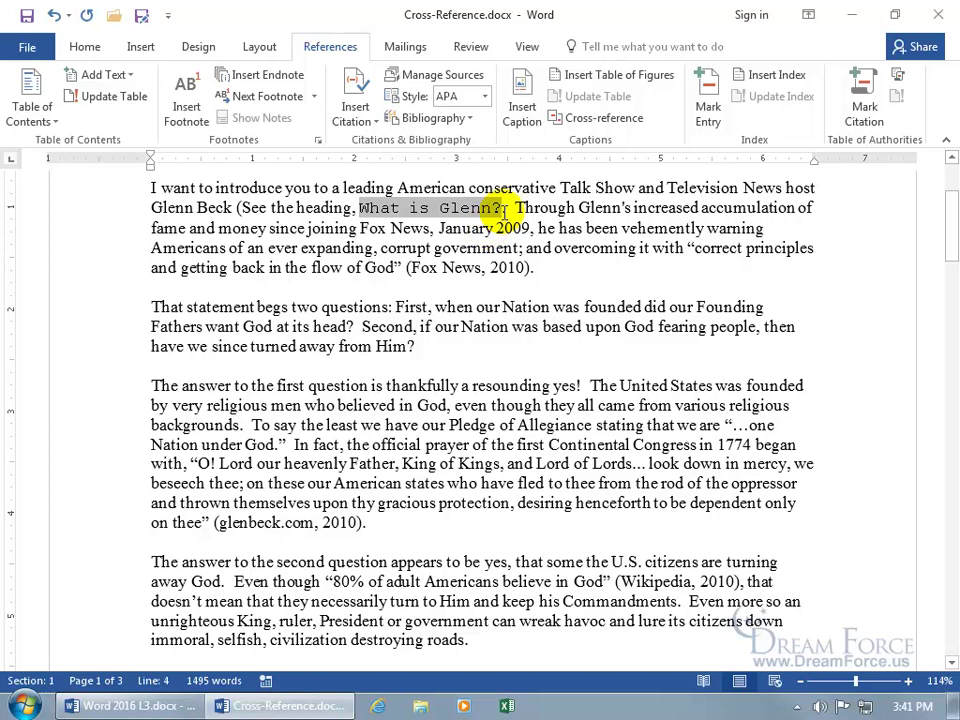
left_click(505, 210)
type(")")
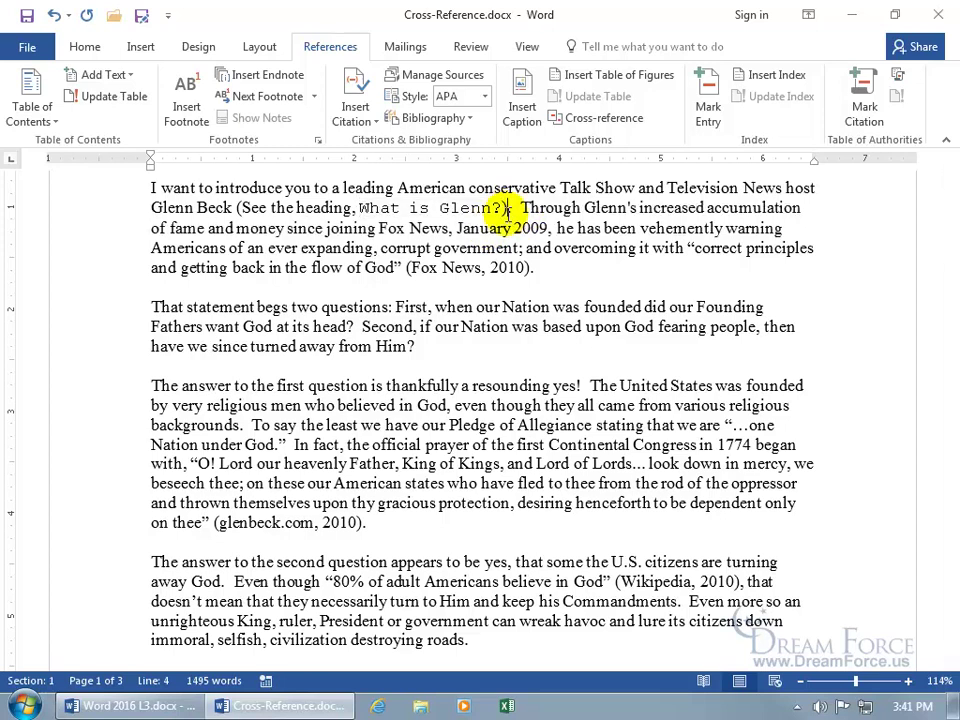
Set the cross-reference field's font to Times New Roman to match the paragraph
left_click(355, 208)
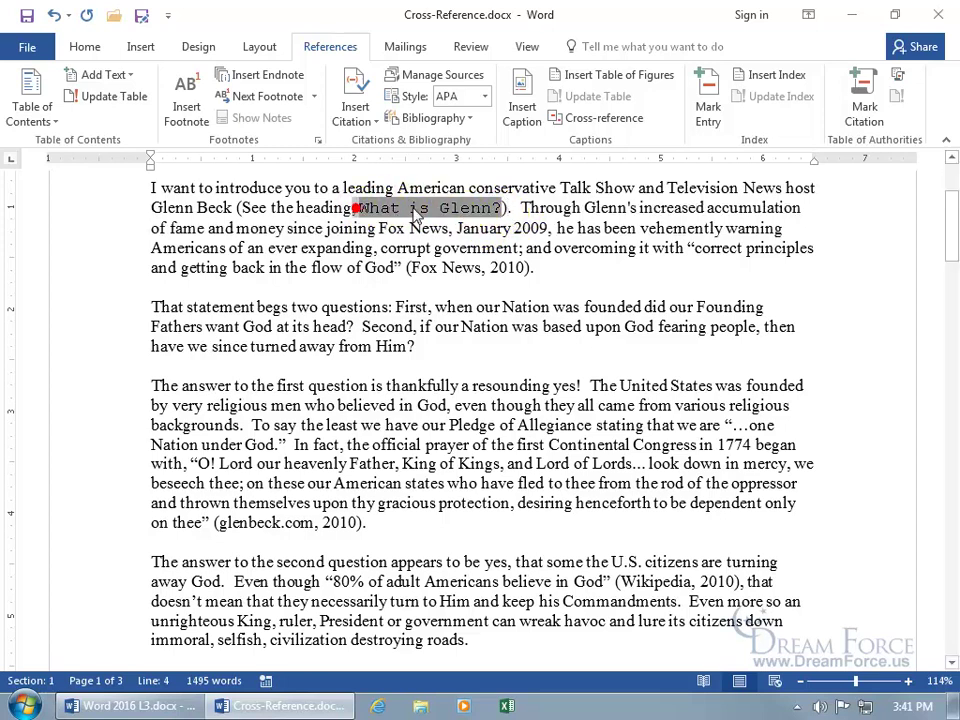
left_click_drag(413, 218, 428, 208)
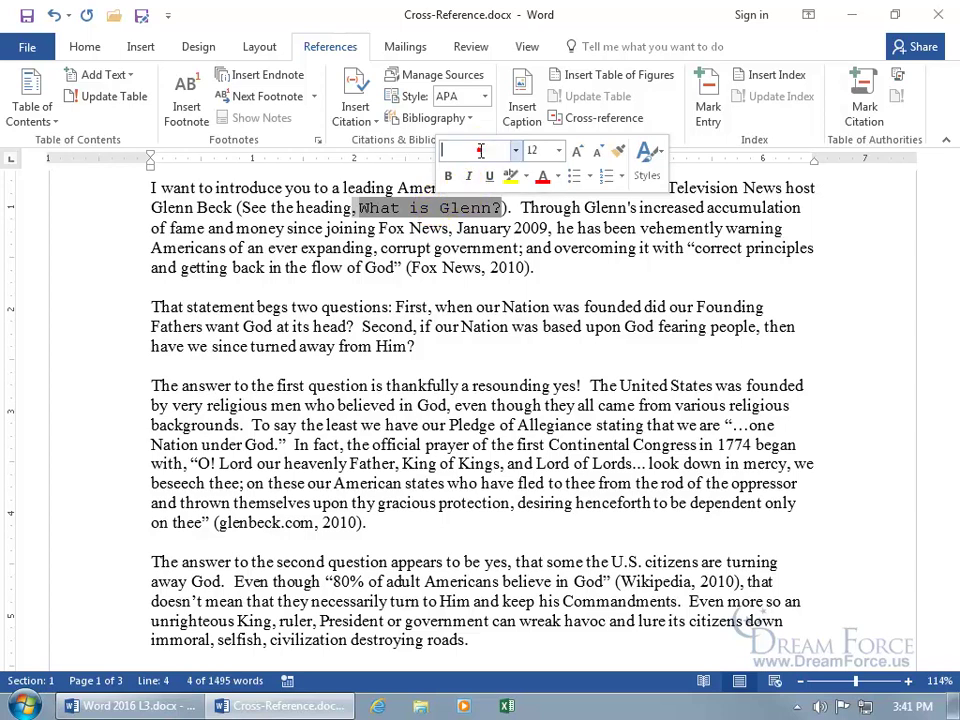
left_click(480, 150)
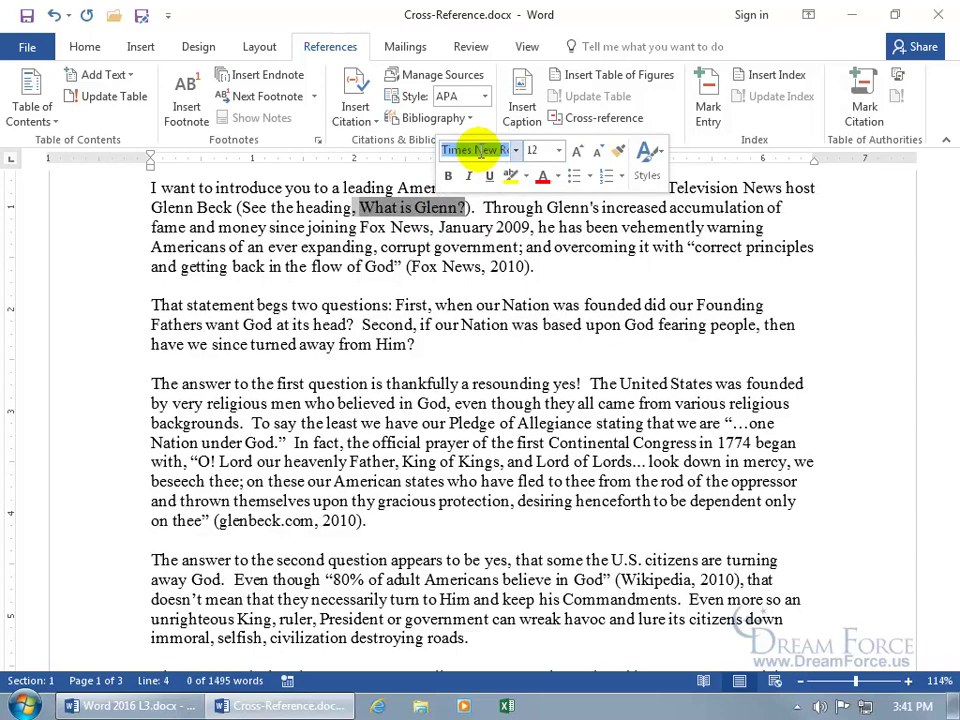
left_click(415, 219)
left_click(420, 248)
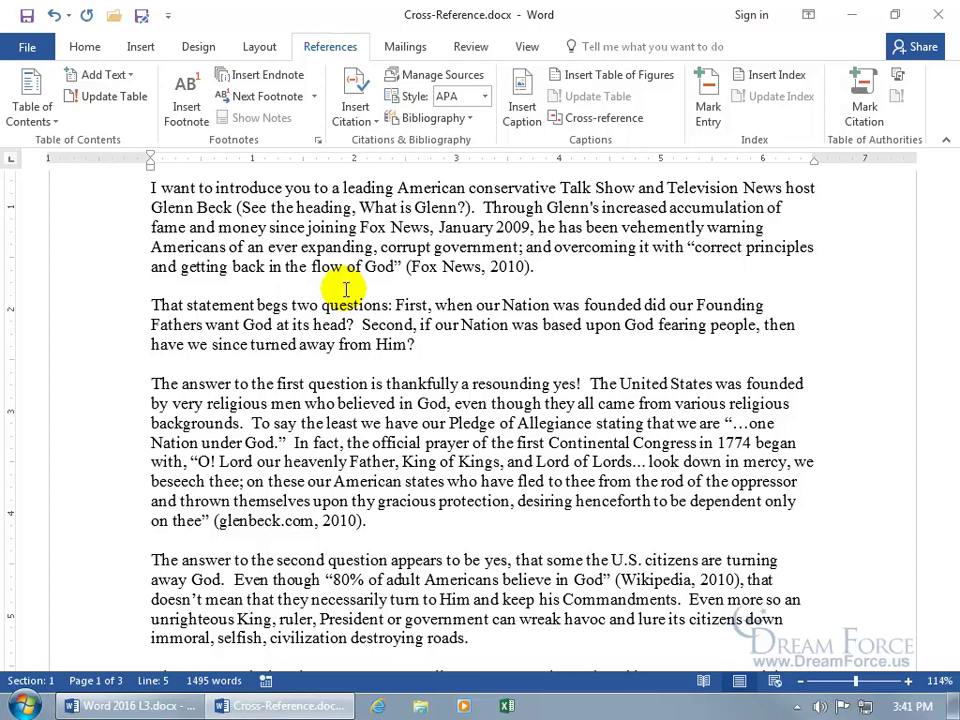
scroll(536, 336, "down", 7)
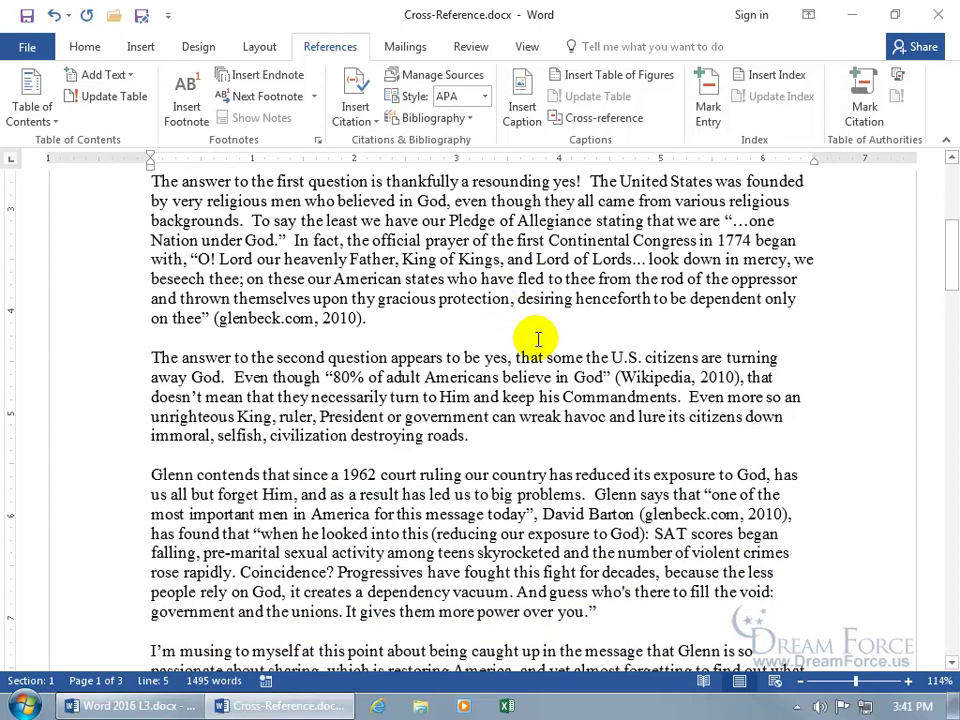
scroll(537, 340, "down", 2)
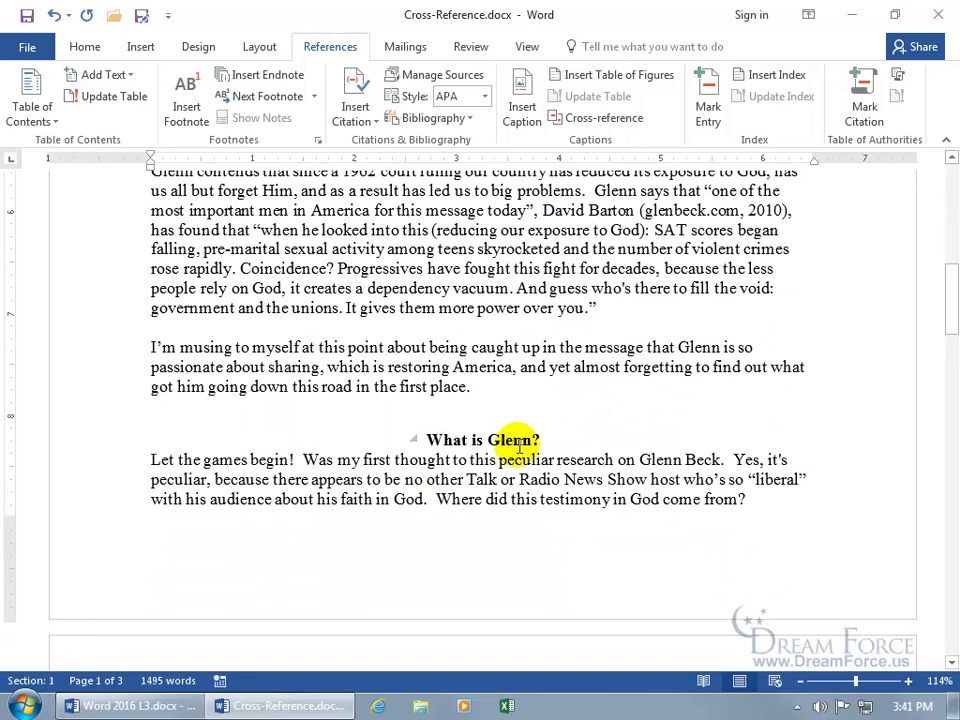
scroll(519, 447, "up", 10)
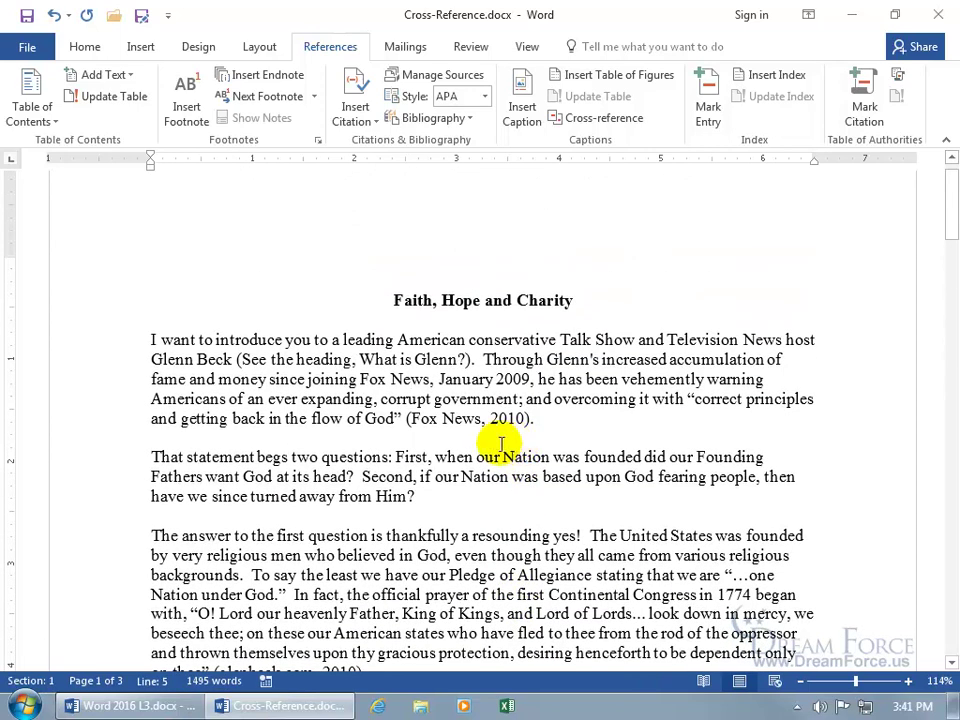
Test the cross-reference link, then delete the heading-text field from the opening paragraph
left_click(408, 366, "ctrl")
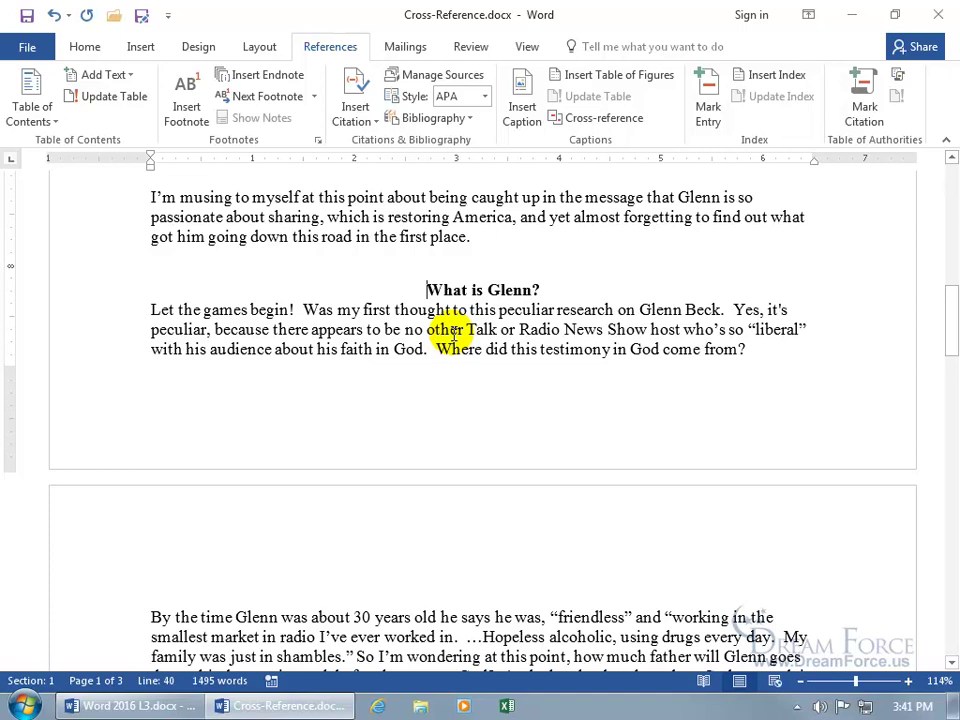
key("ctrl+Home")
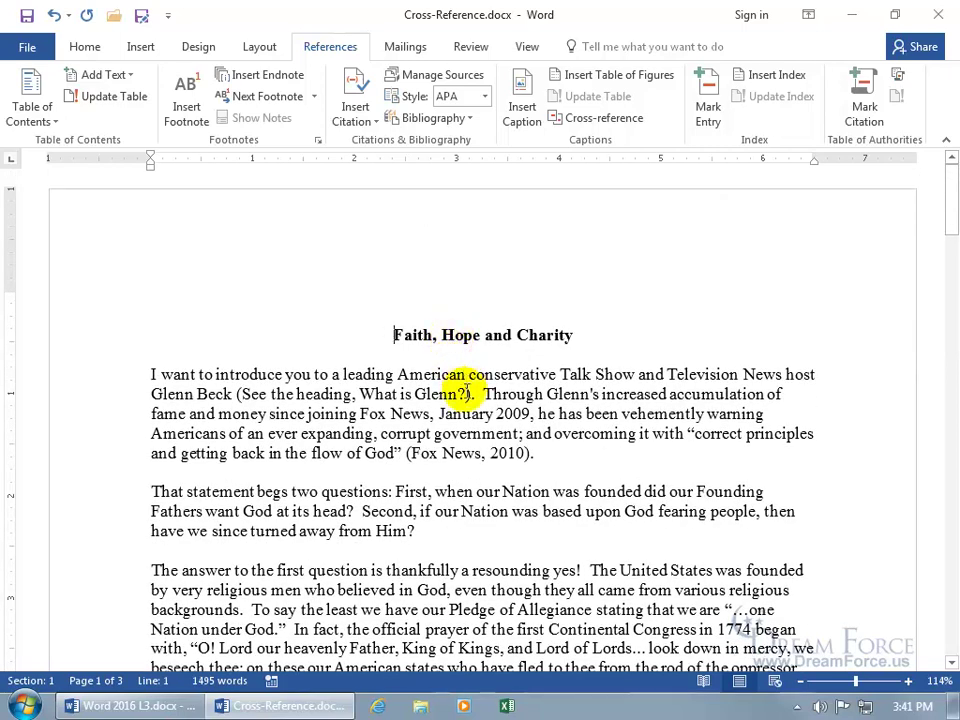
left_click(462, 394)
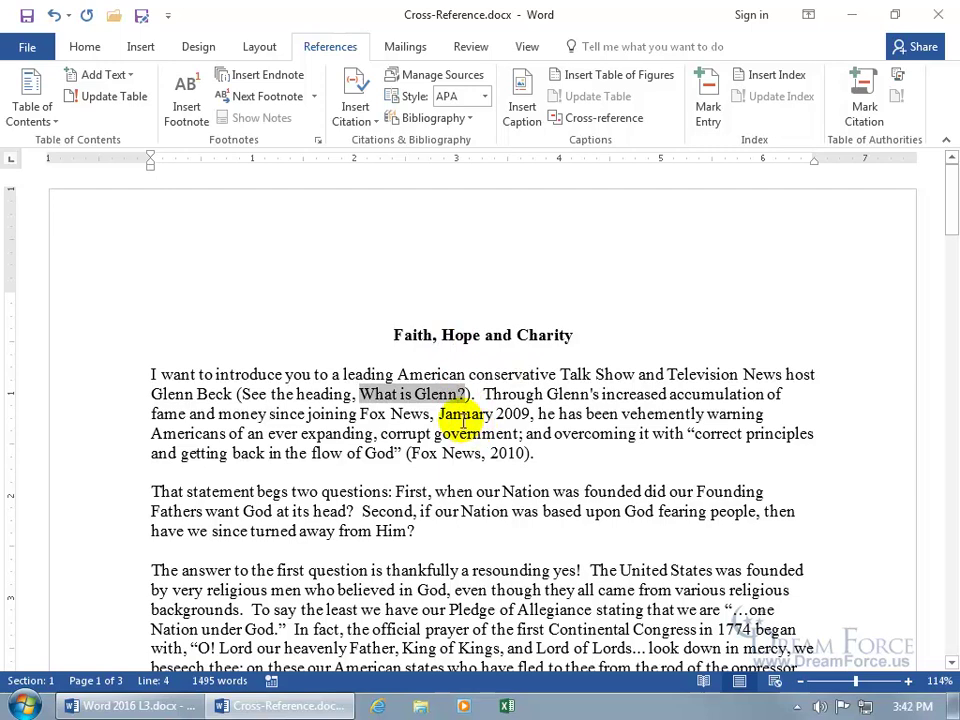
key("BackSpace")
key("BackSpace")
key("BackSpace")
key("BackSpace")
key("BackSpace")
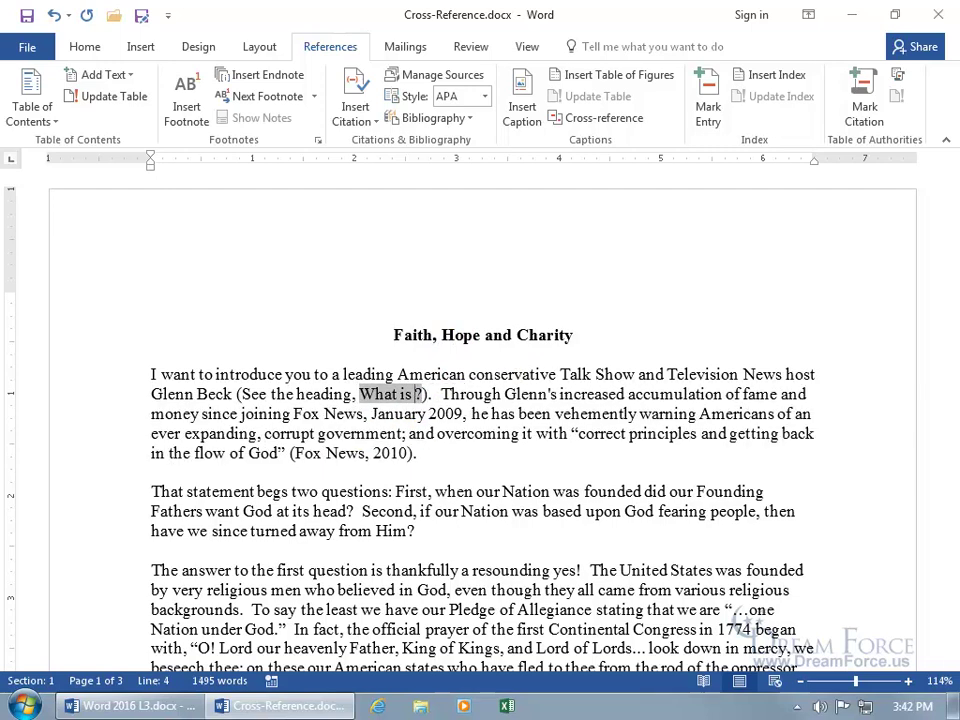
key("BackSpace")
key("BackSpace")
key("BackSpace")
key("BackSpace")
key("BackSpace")
key("BackSpace")
key("BackSpace")
key("BackSpace")
key("BackSpace")
key("BackSpace")
key("BackSpace")
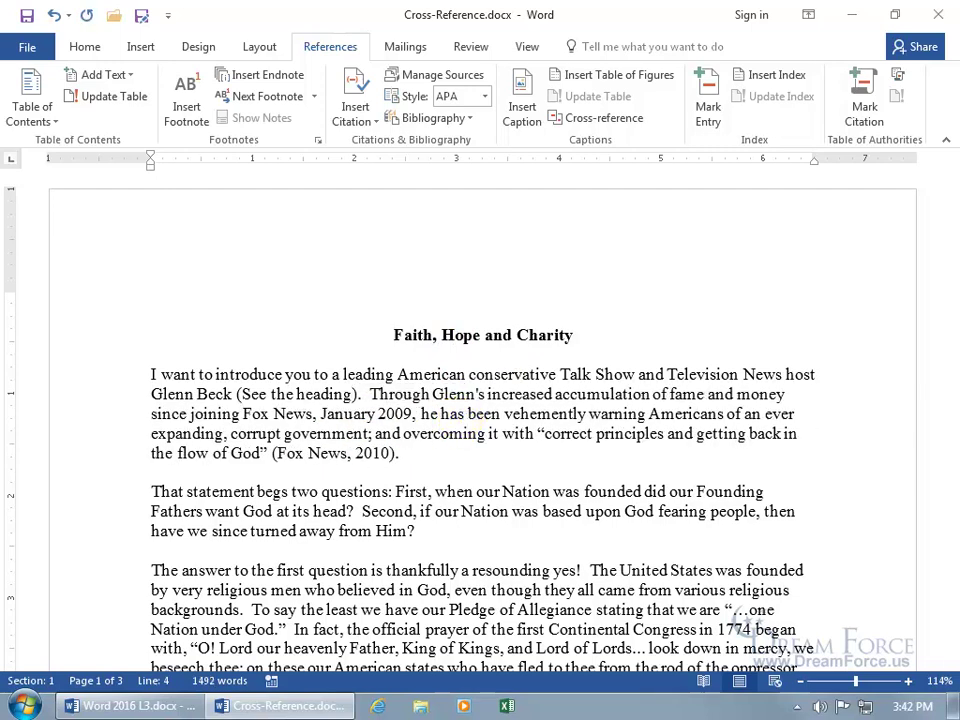
Add a comma and a page-number cross-reference to the 'What is Glenn?' heading
type(",")
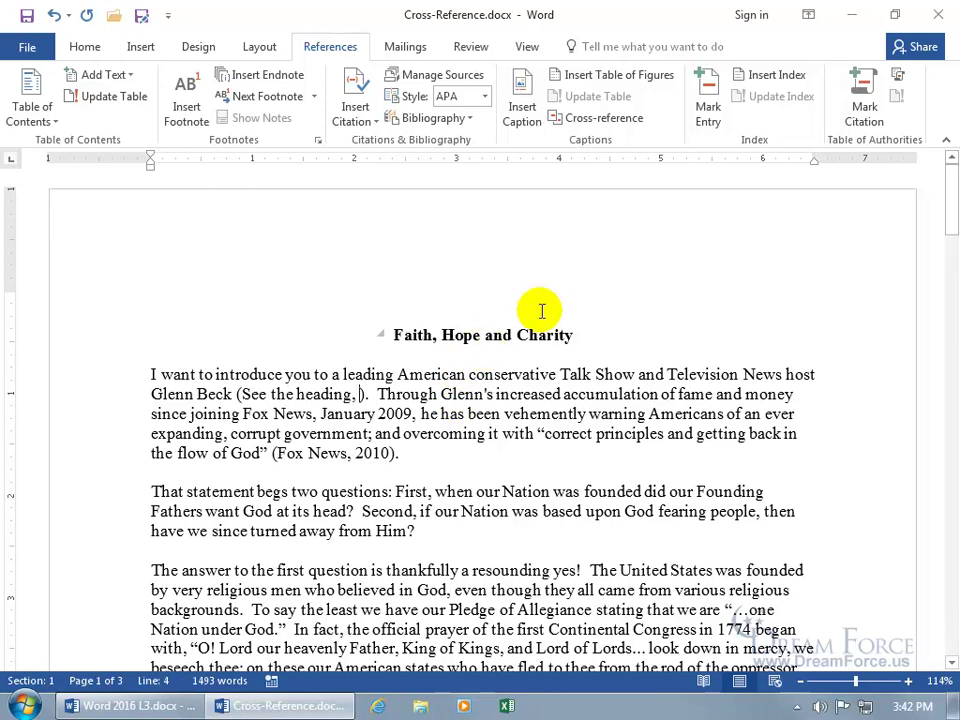
left_click(604, 118)
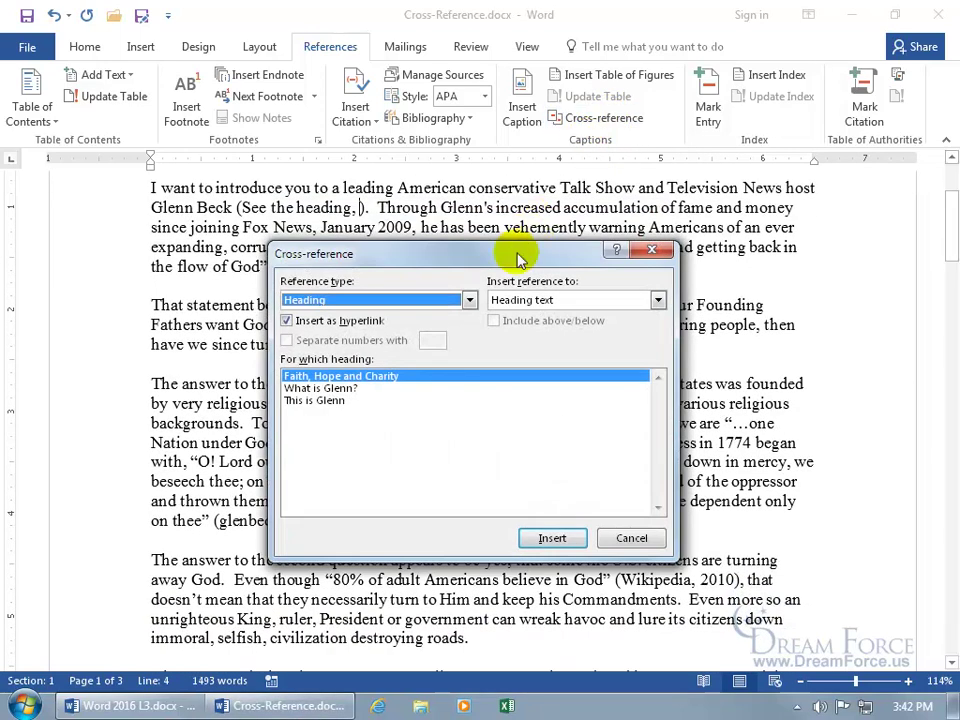
left_click(333, 388)
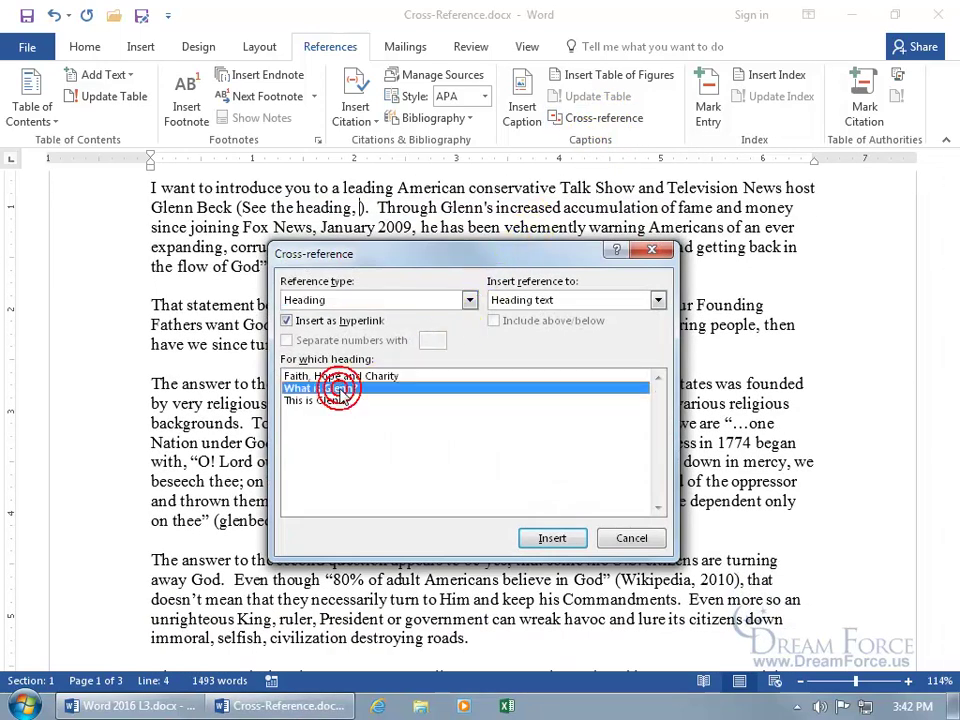
left_click(657, 300)
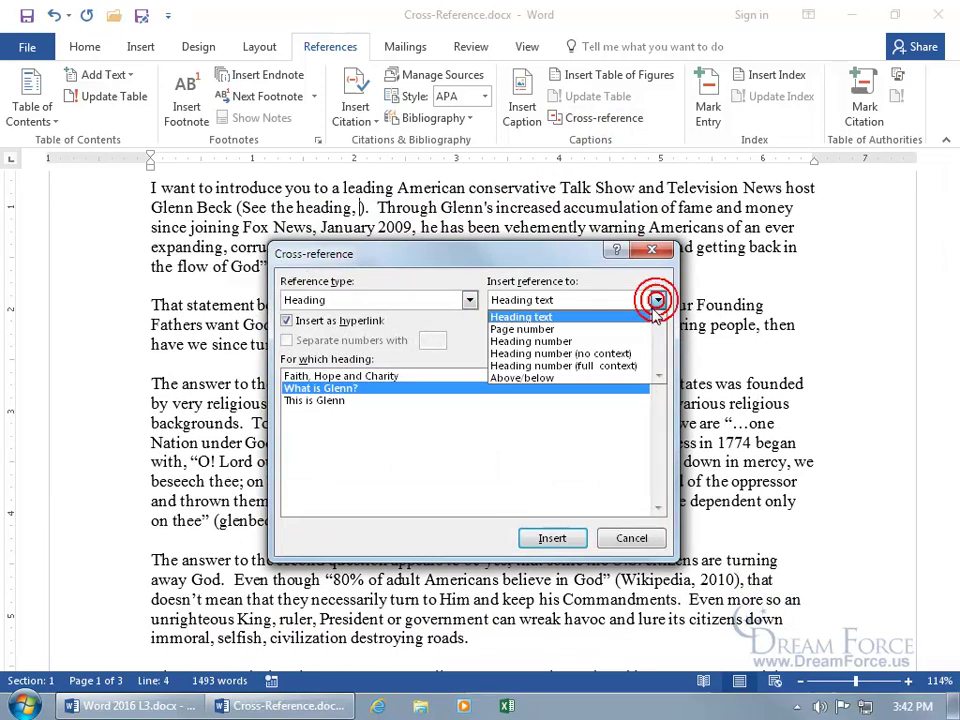
left_click(622, 328)
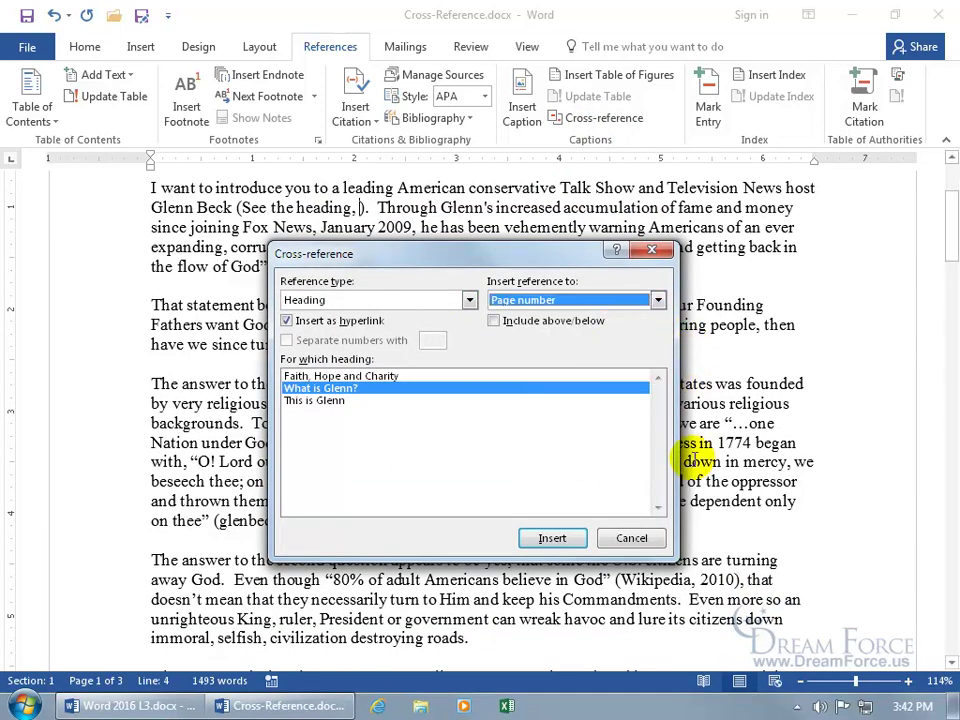
left_click(552, 538)
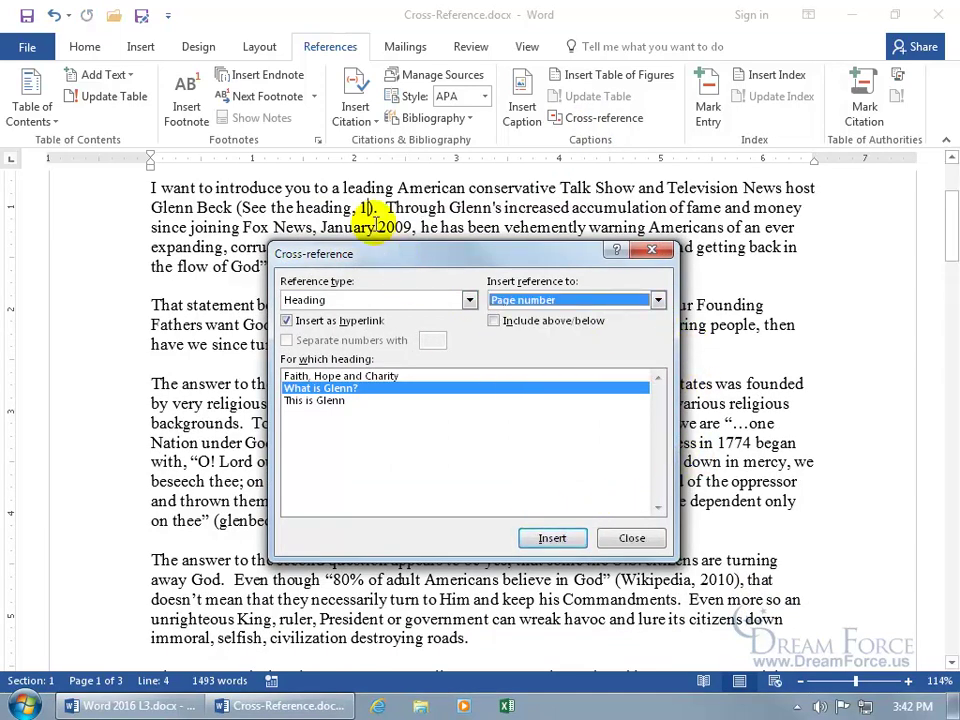
left_click(632, 538)
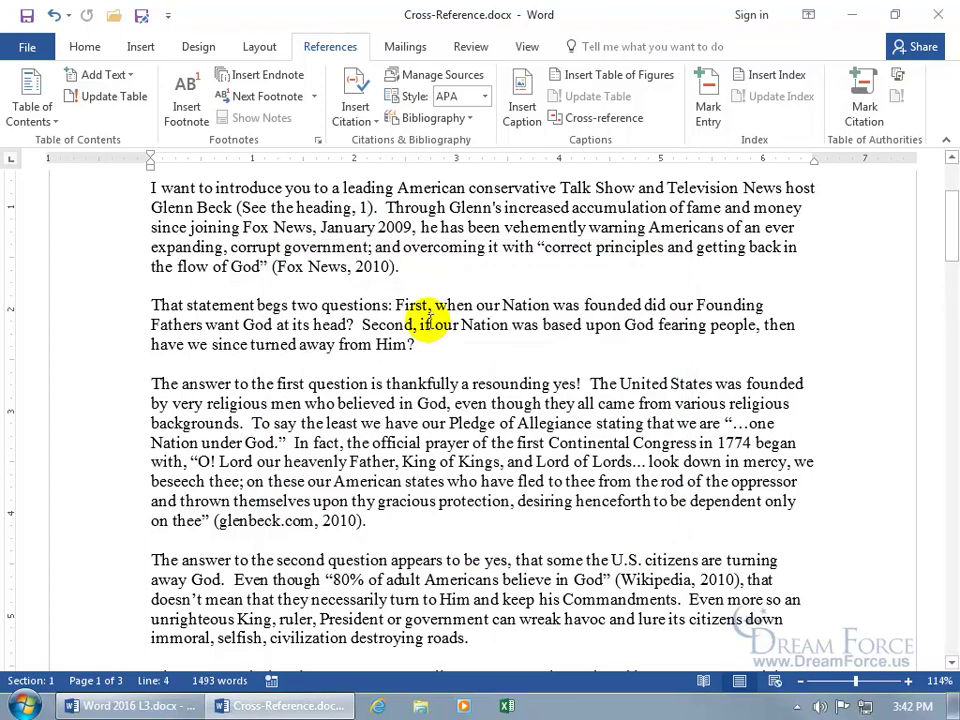
left_click(362, 205, "ctrl")
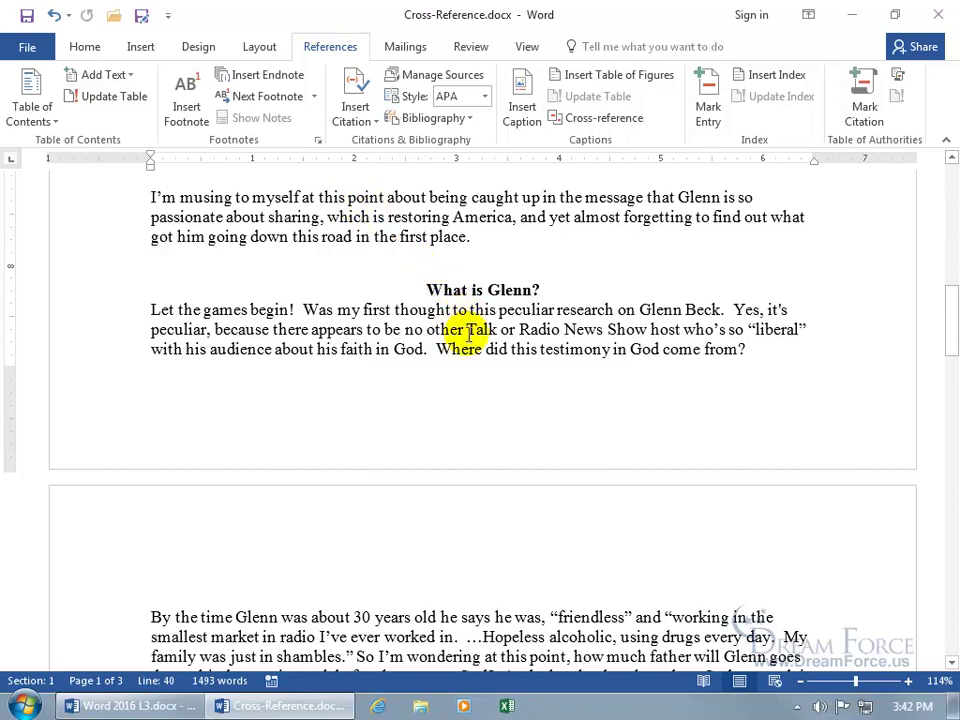
scroll(468, 333, "up", 15)
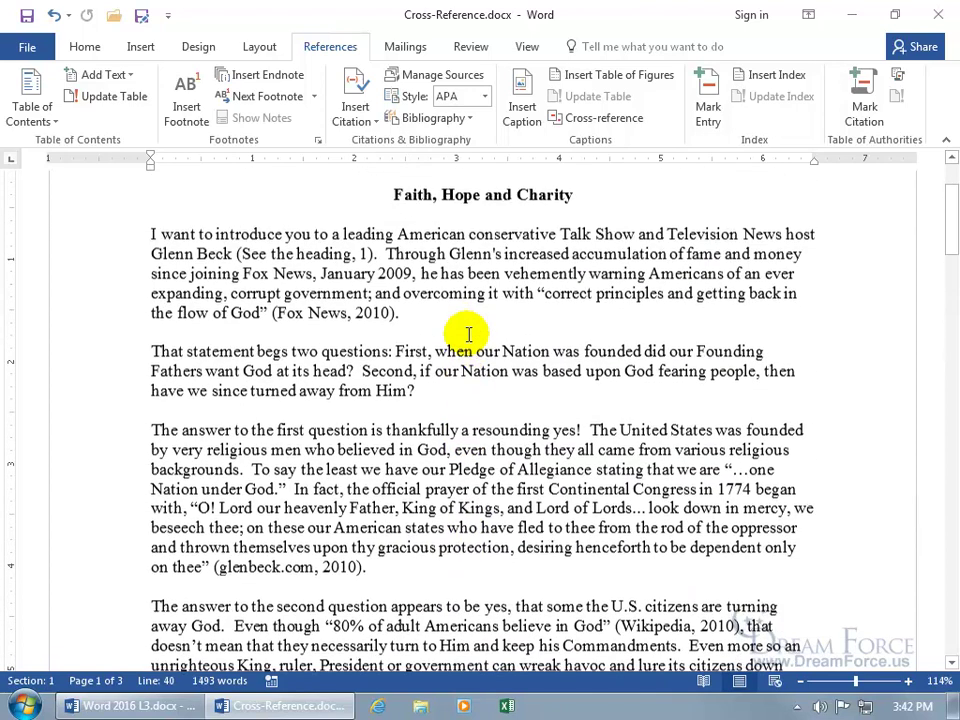
scroll(430, 333, "up", 1)
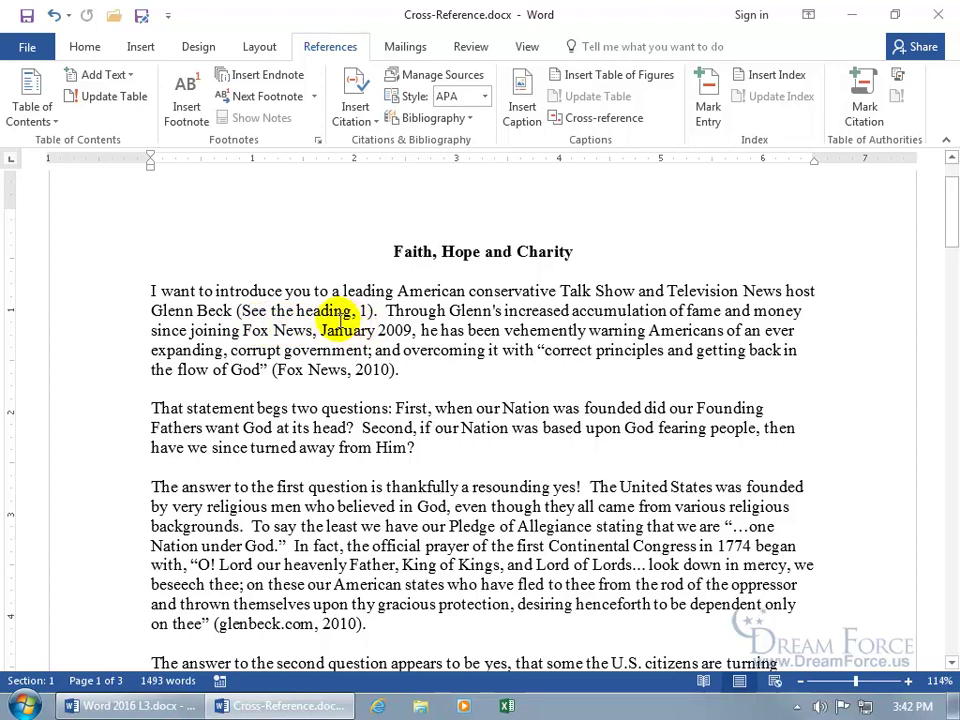
Reword the parenthetical to read (See heading "What is Glenn", pg 1)
double_click(285, 311)
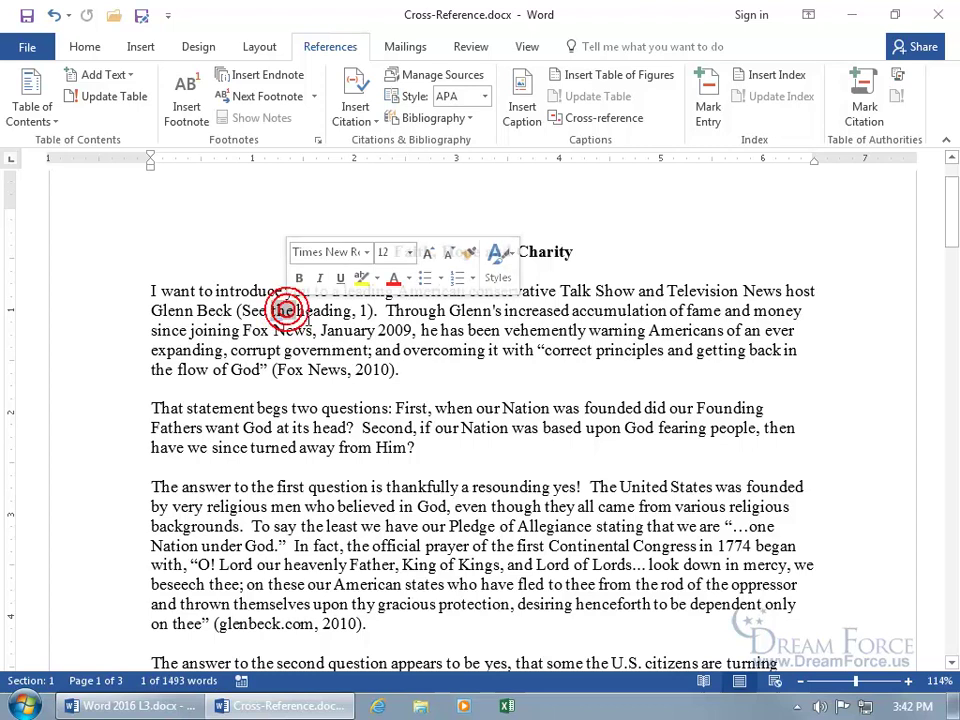
key("Delete")
left_click(329, 311)
key("BackSpace")
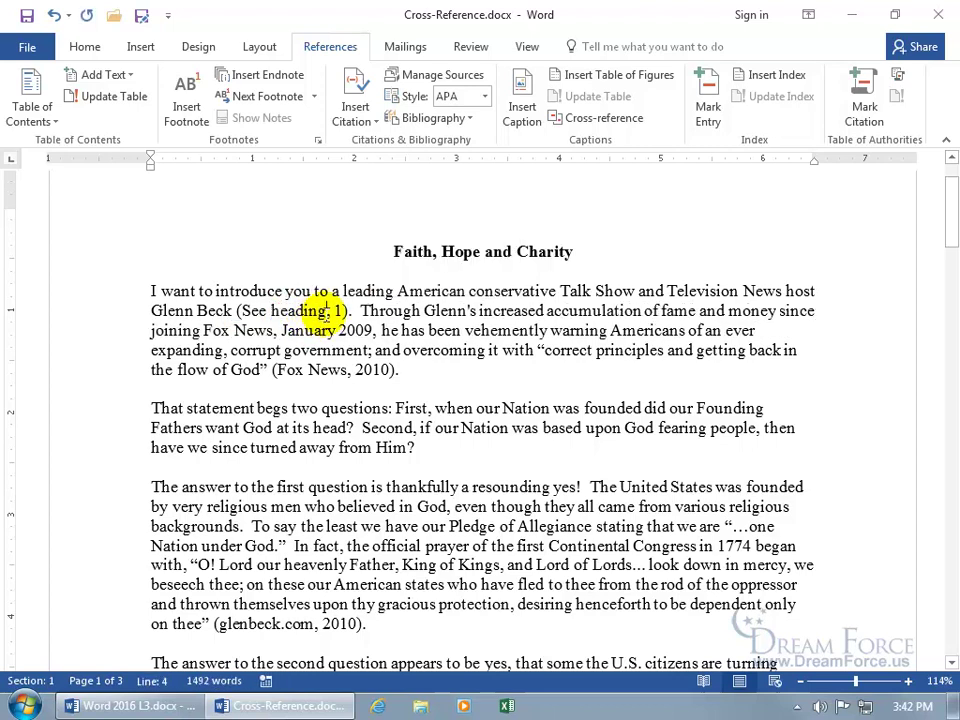
type("What is Glenn, p.")
key("Delete")
type("g")
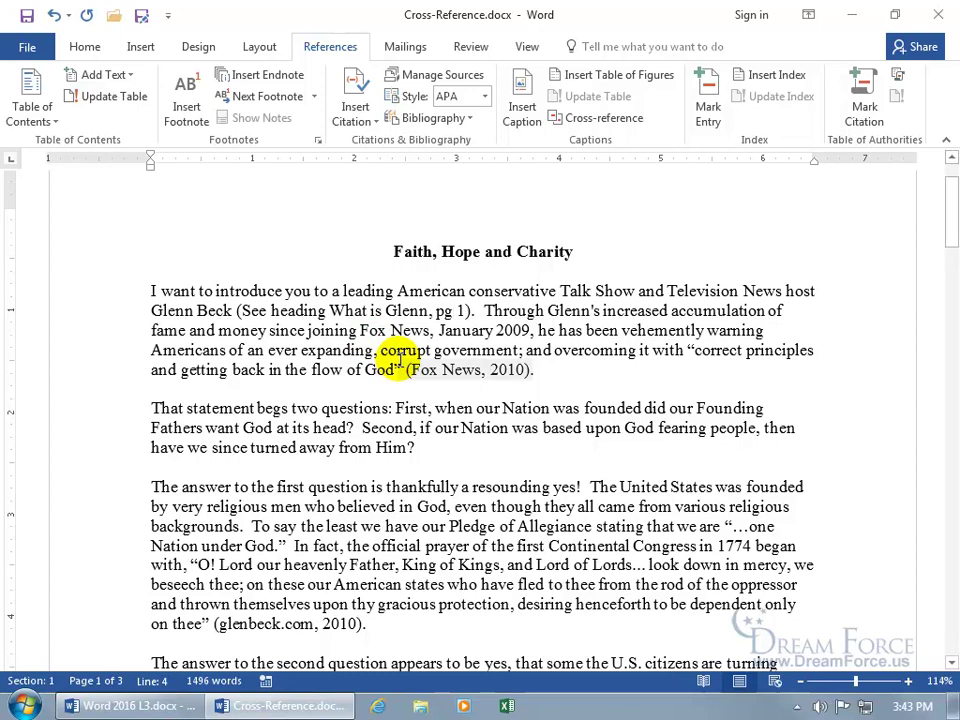
left_click(329, 311)
type("\"")
left_click(437, 311)
type("\"")
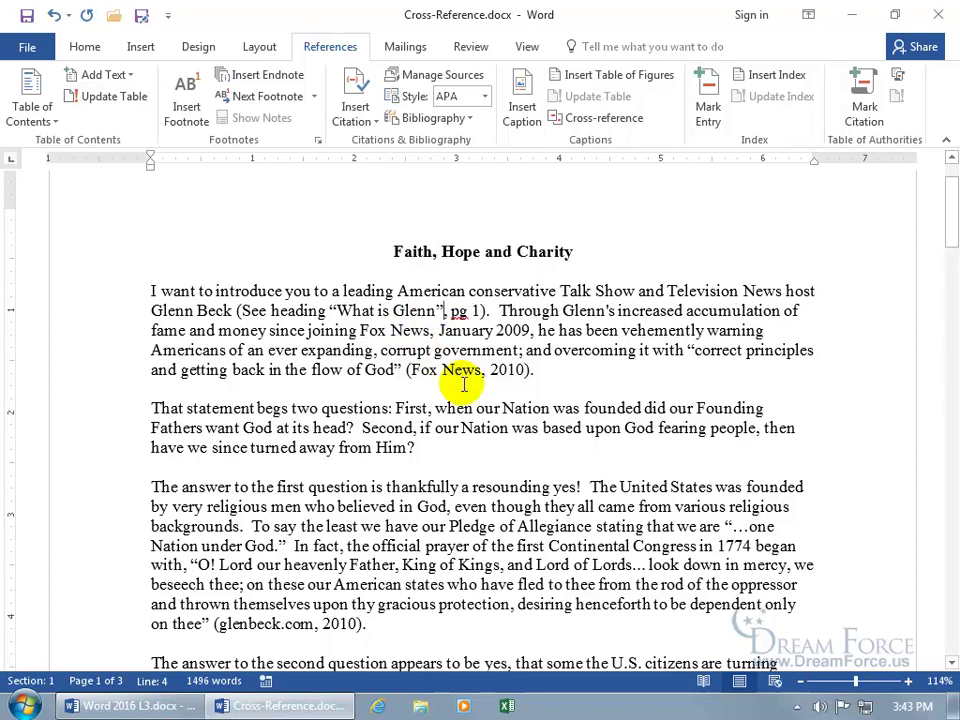
scroll(465, 390, "down", 2)
scroll(470, 402, "down", 13)
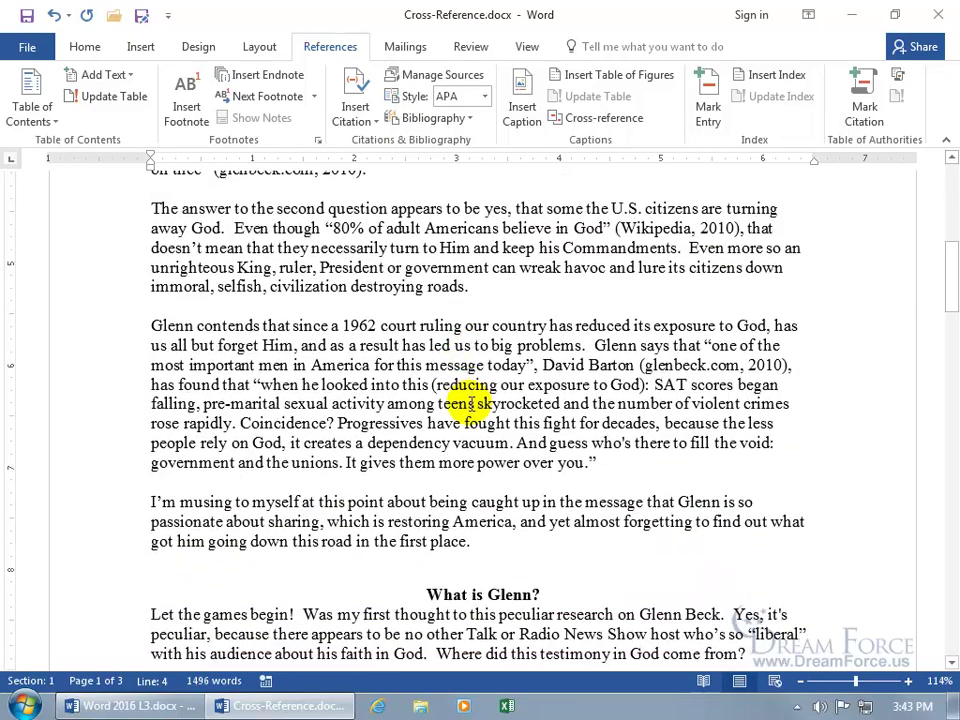
scroll(470, 402, "down", 15)
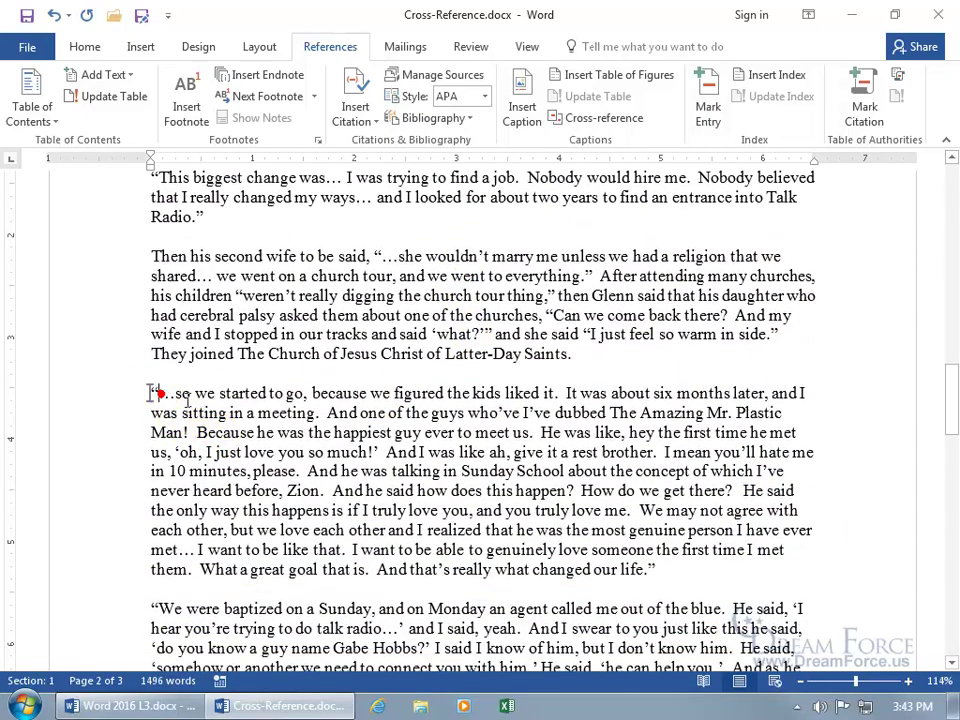
left_click(155, 393)
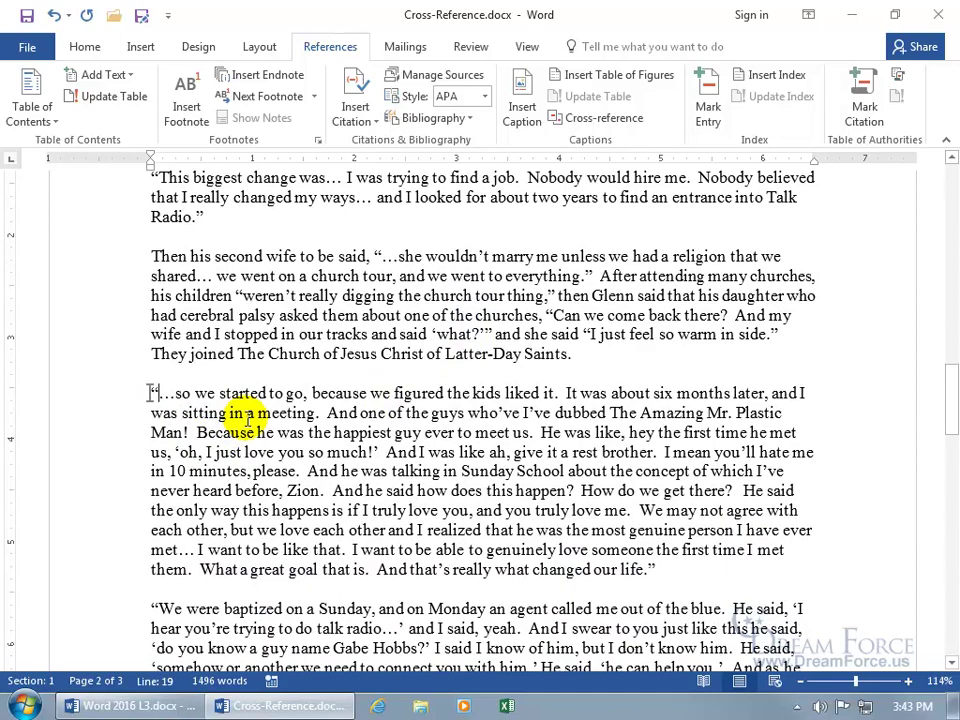
left_click_drag(951, 403, 943, 214)
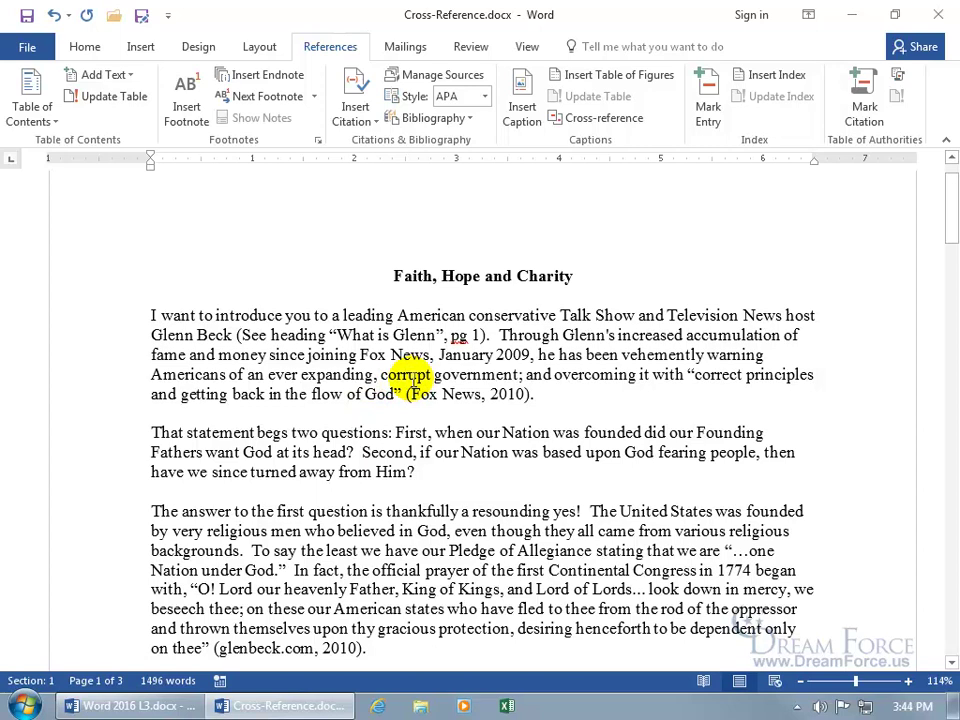
Type '(For conversion highlights, see page' after '2010).' in the first paragraph
left_click(536, 395)
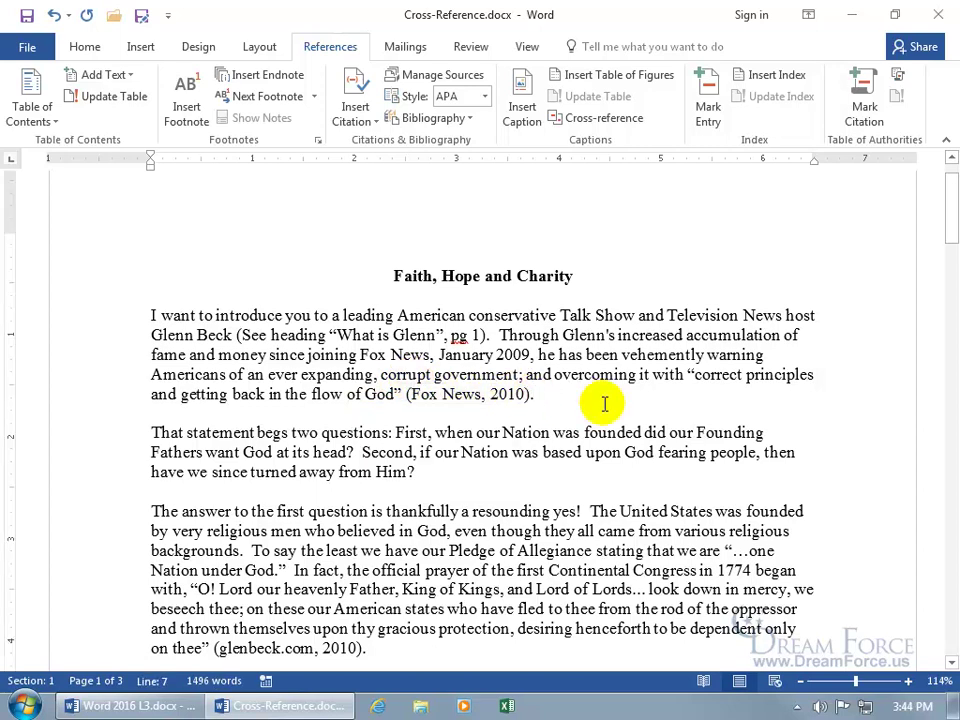
type("(For conversion highlights, see page")
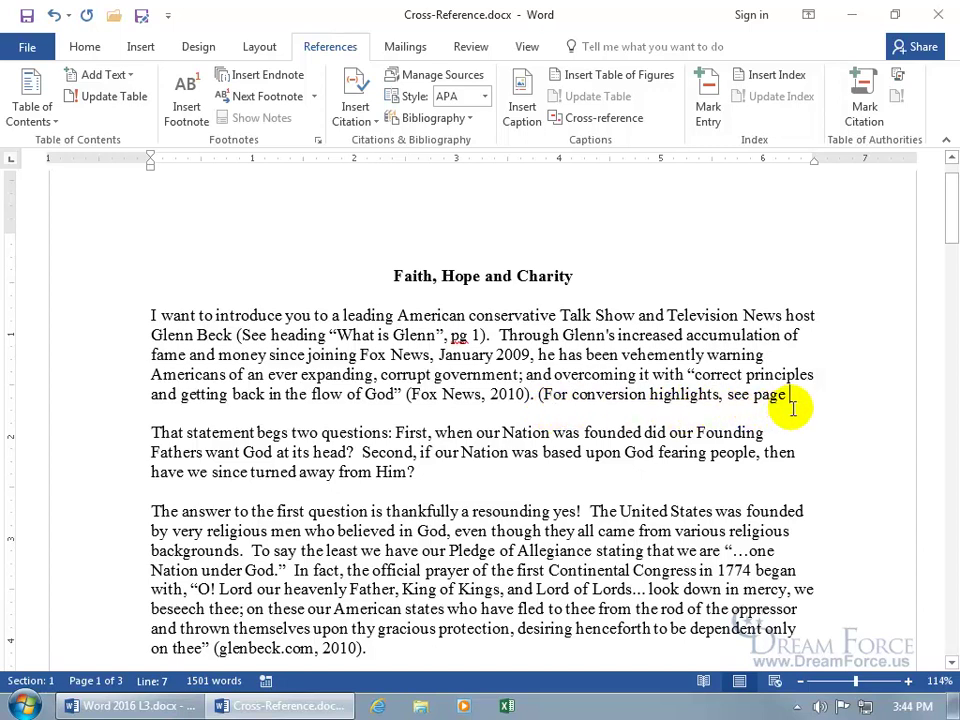
Insert a page-number cross-reference to the Conversion_Highlights bookmark, completing 'see page 2'
left_click(604, 118)
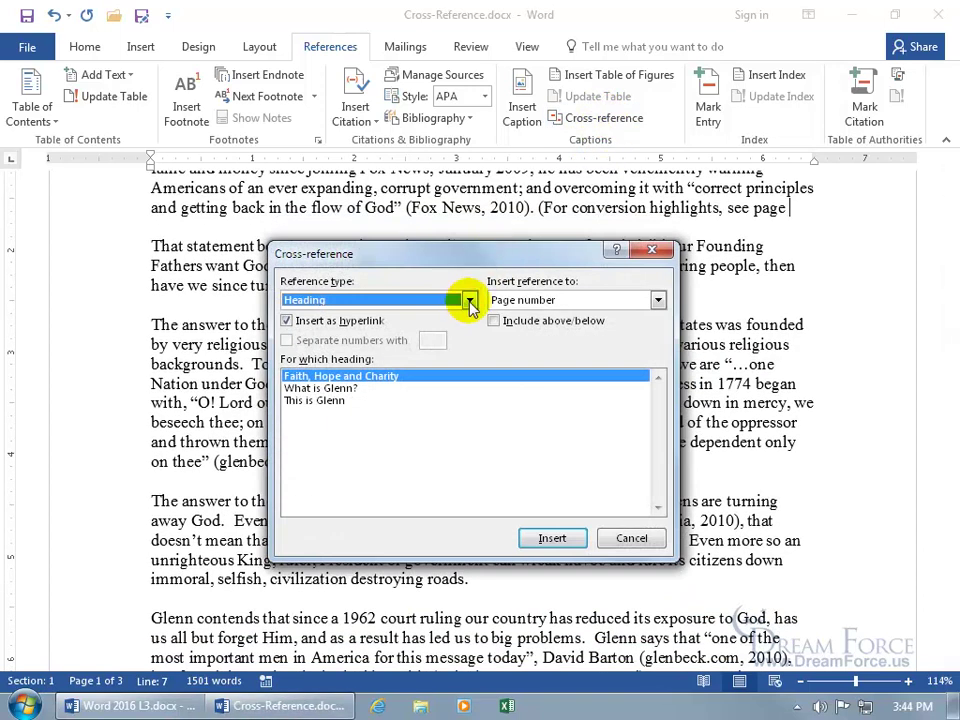
left_click(466, 301)
left_click(443, 331)
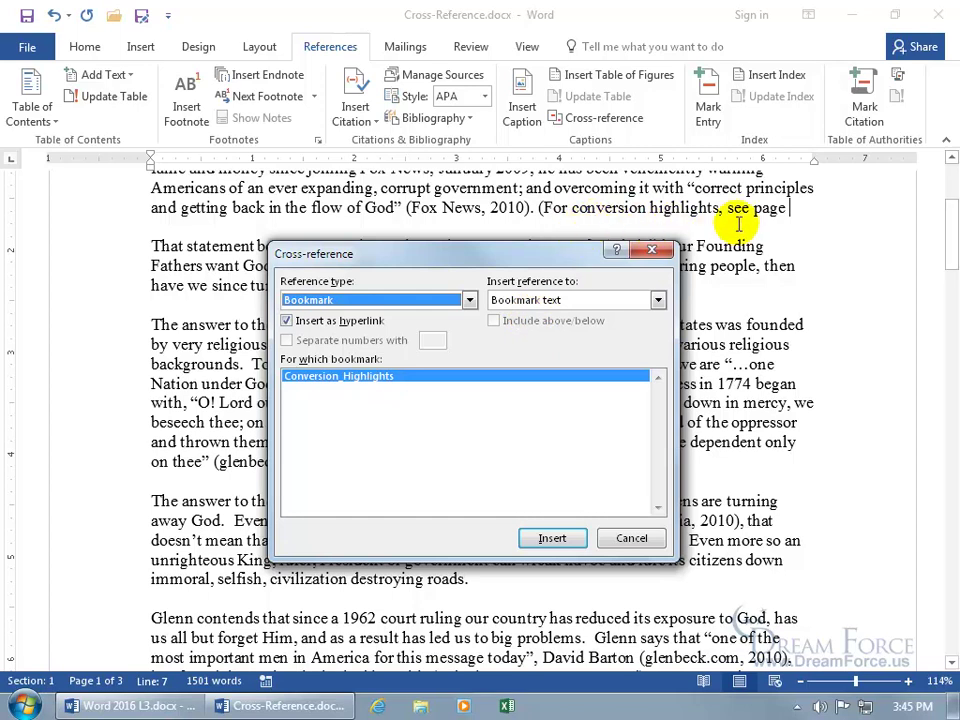
left_click(658, 301)
left_click(620, 328)
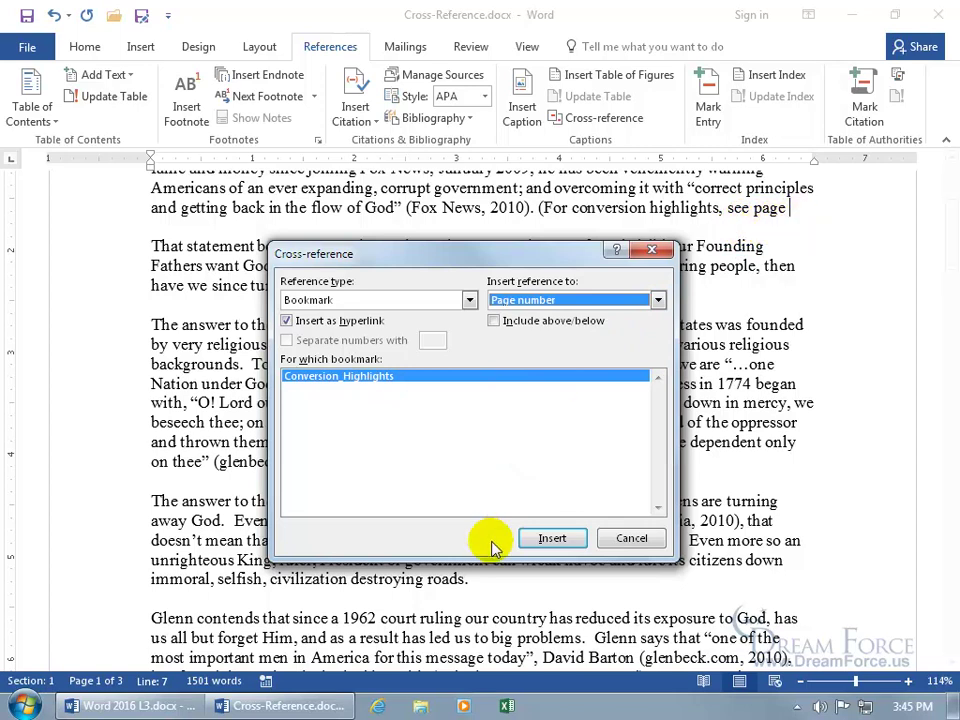
left_click(549, 539)
left_click(633, 543)
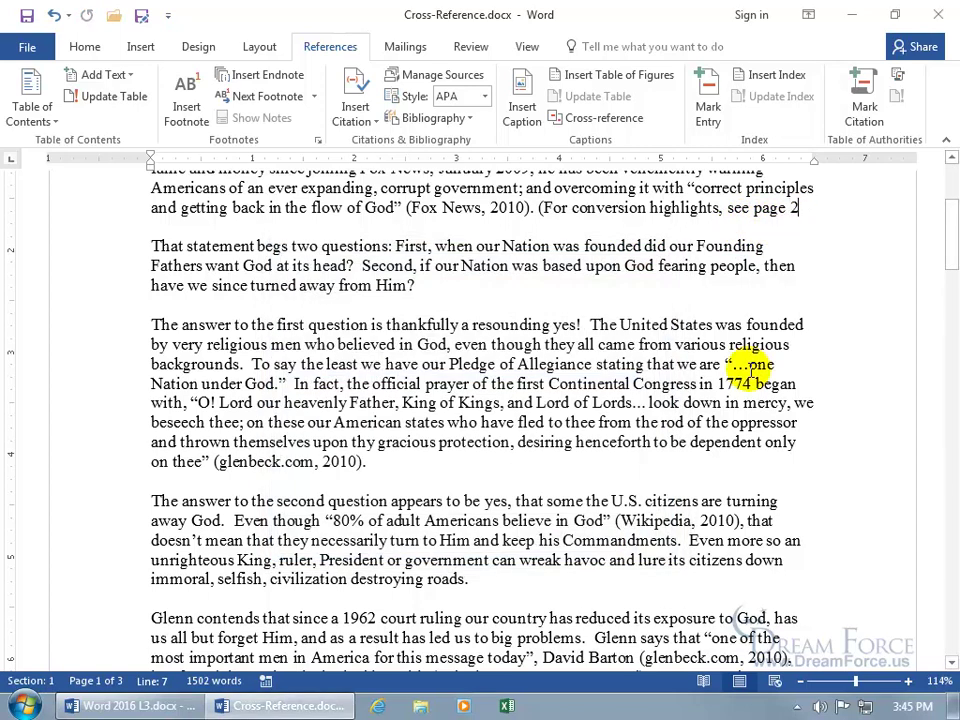
scroll(739, 369, "up", 2)
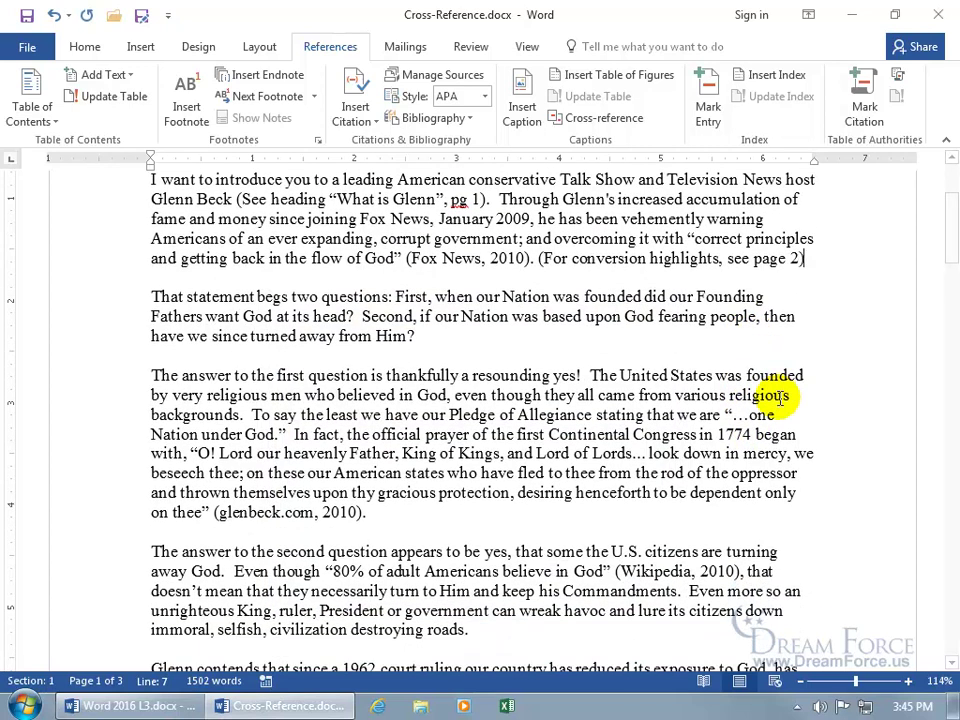
scroll(784, 398, "up", 1)
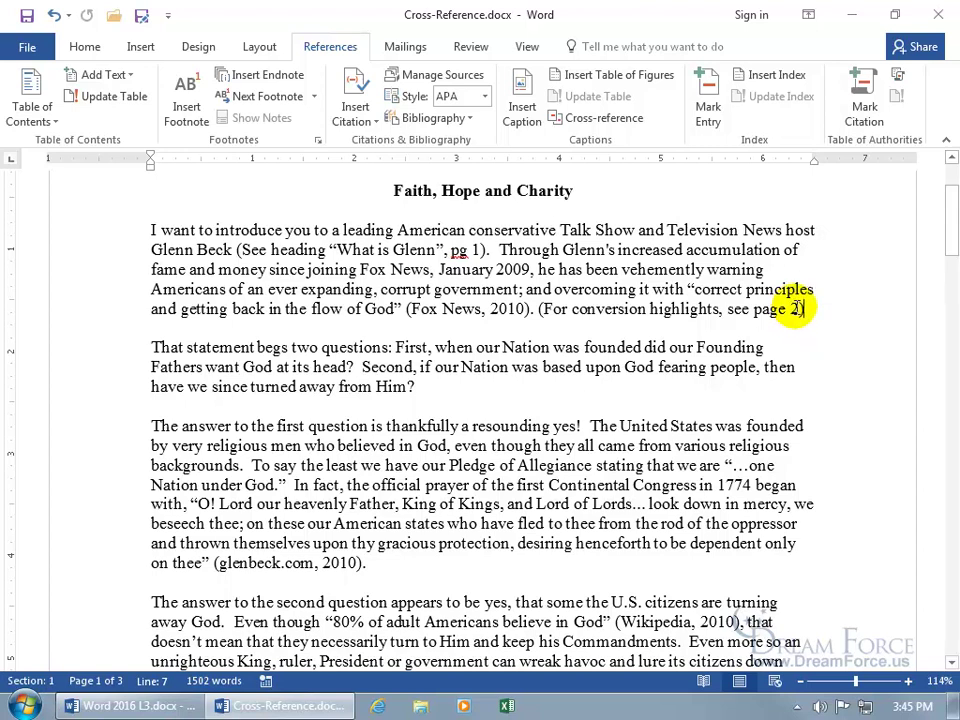
Follow the shaded page 2 reference field to the bookmarked passage beginning '…so we started to go'
left_click(795, 311)
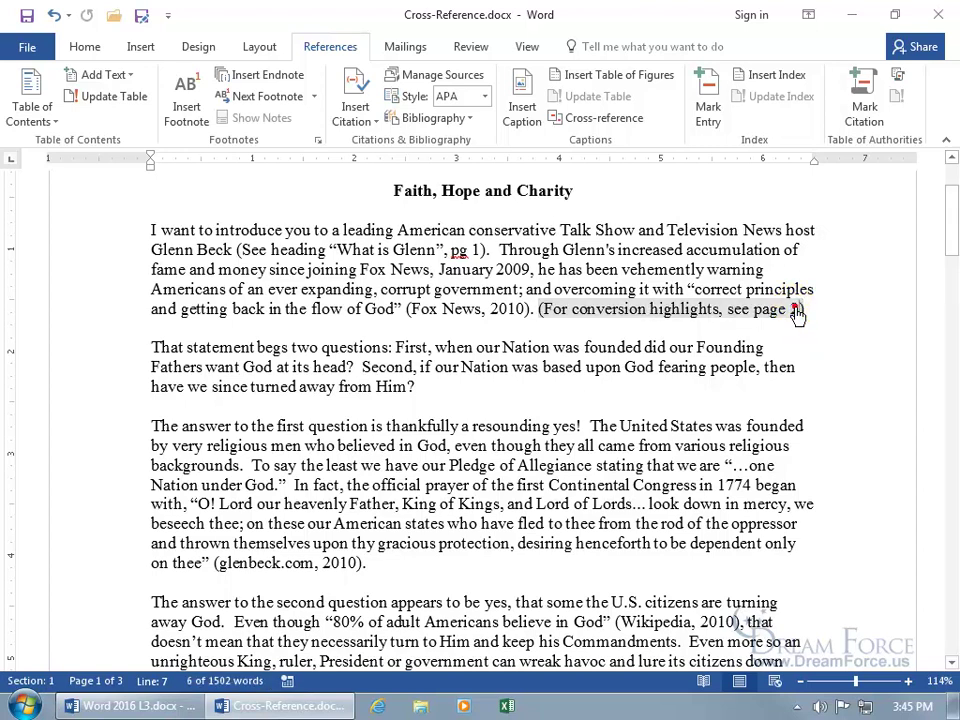
left_click(794, 310, "ctrl")
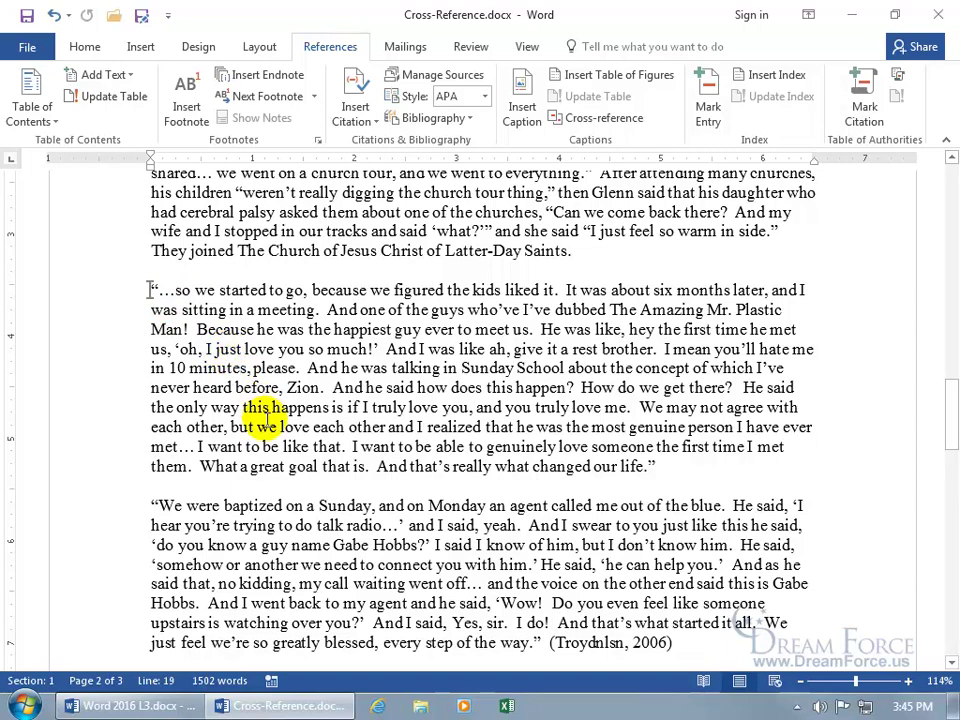
scroll(255, 409, "up", 3)
scroll(258, 420, "up", 1)
scroll(258, 420, "down", 5)
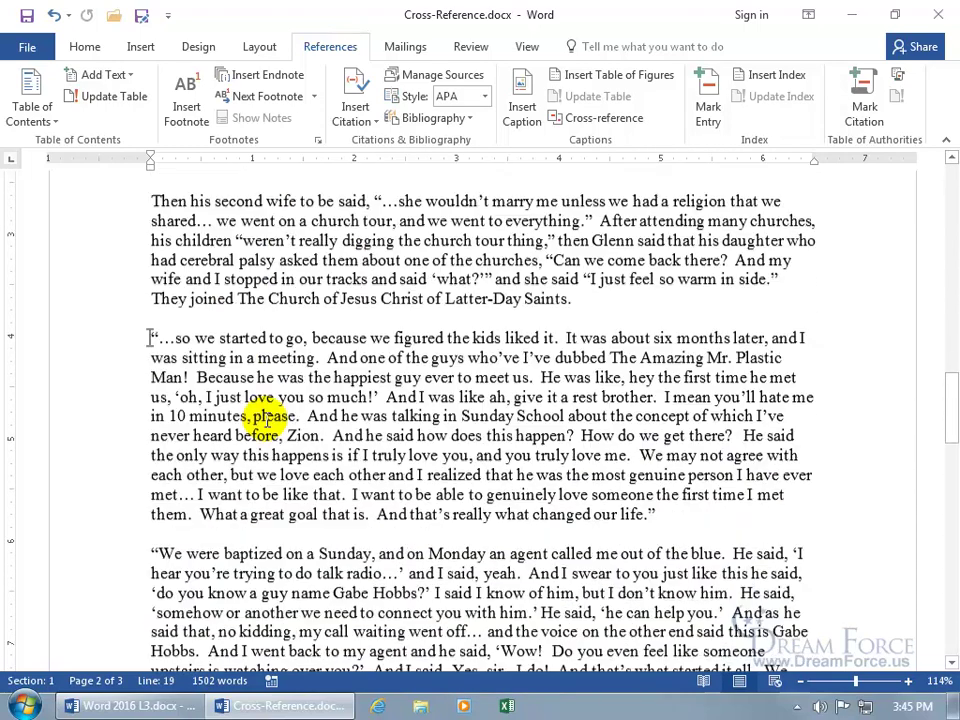
Add an underlined 'Conversion:' heading on a new line above the '…so we started to go' paragraph
left_click(148, 288)
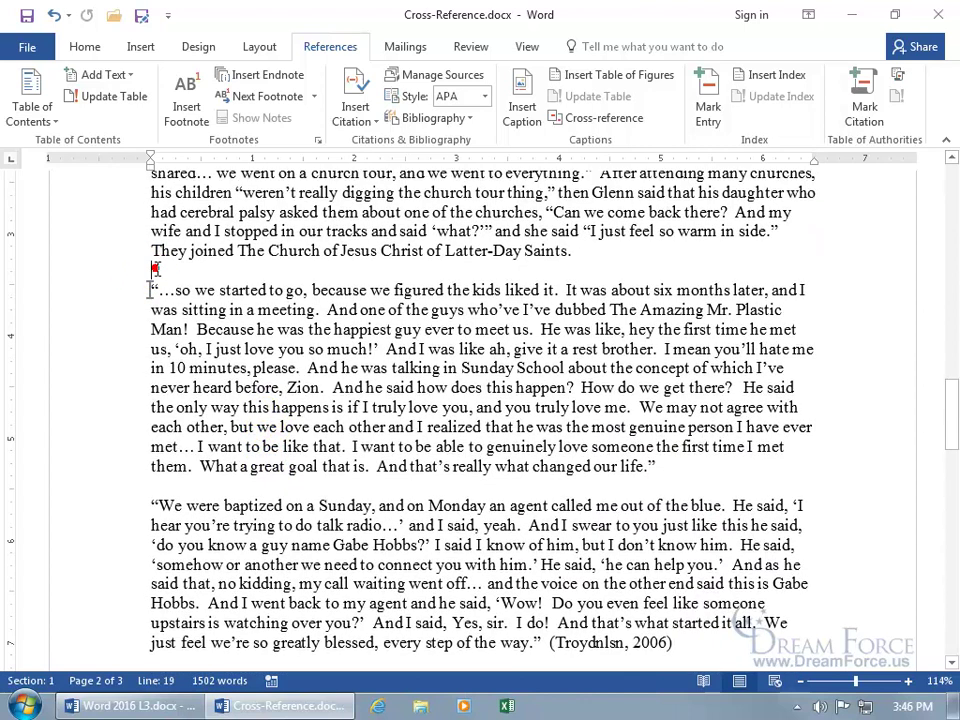
key("Return")
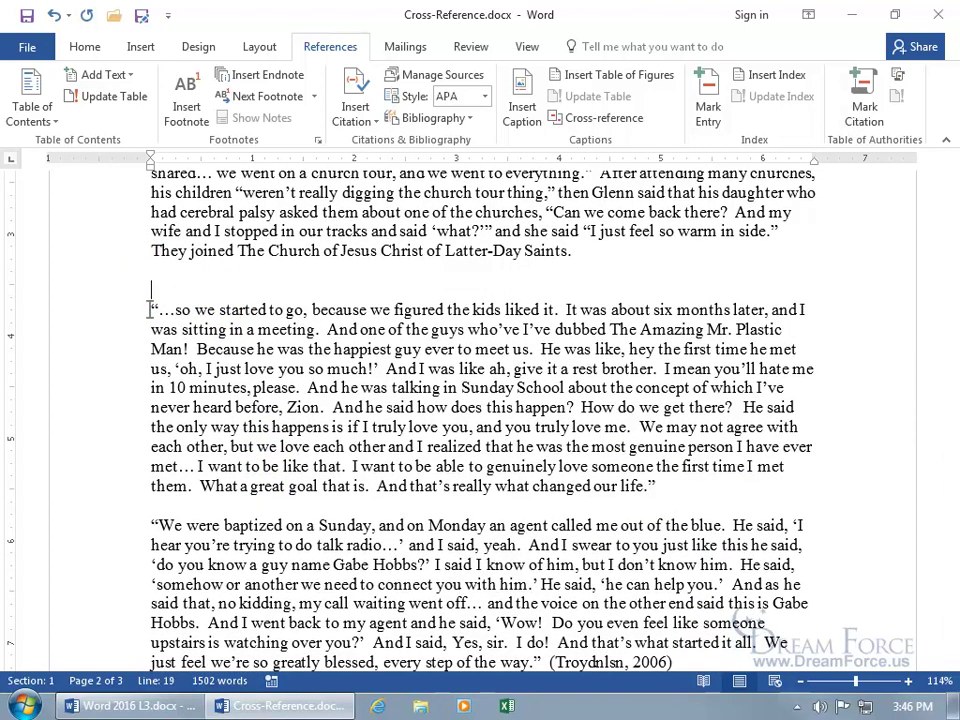
type("Cor")
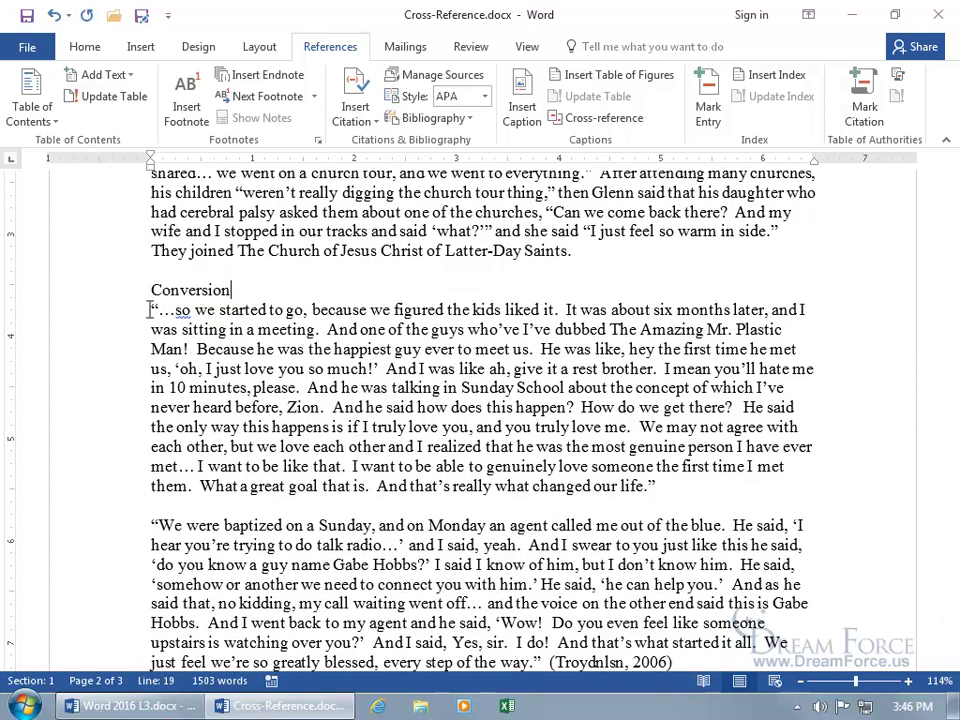
type("version:")
left_click_drag(233, 290, 152, 293)
left_click(171, 258)
left_click(154, 312)
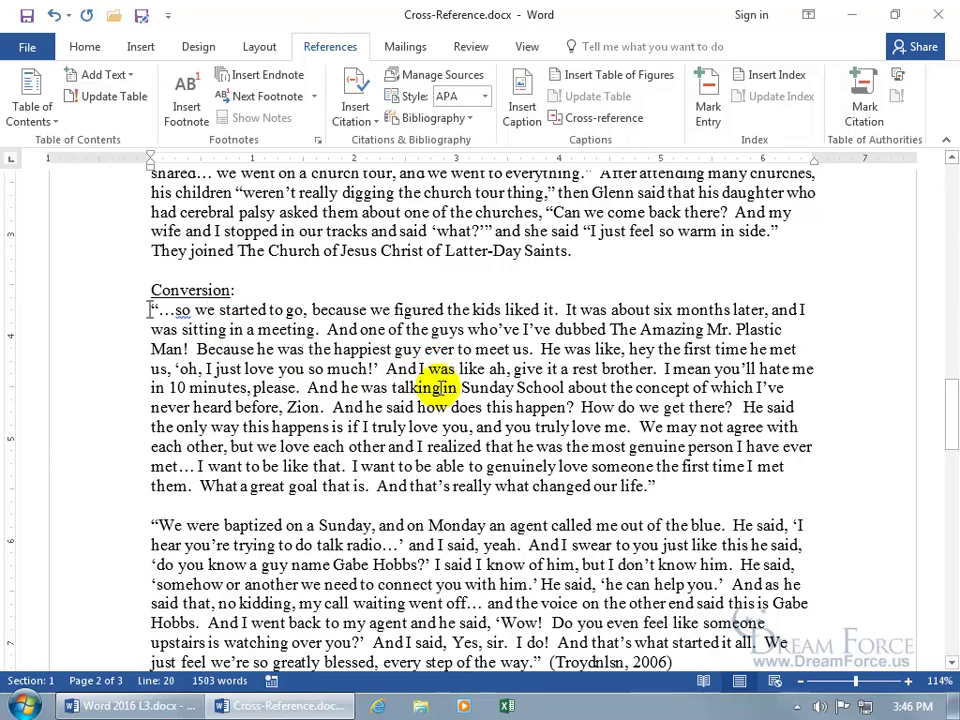
scroll(435, 379, "down", 9)
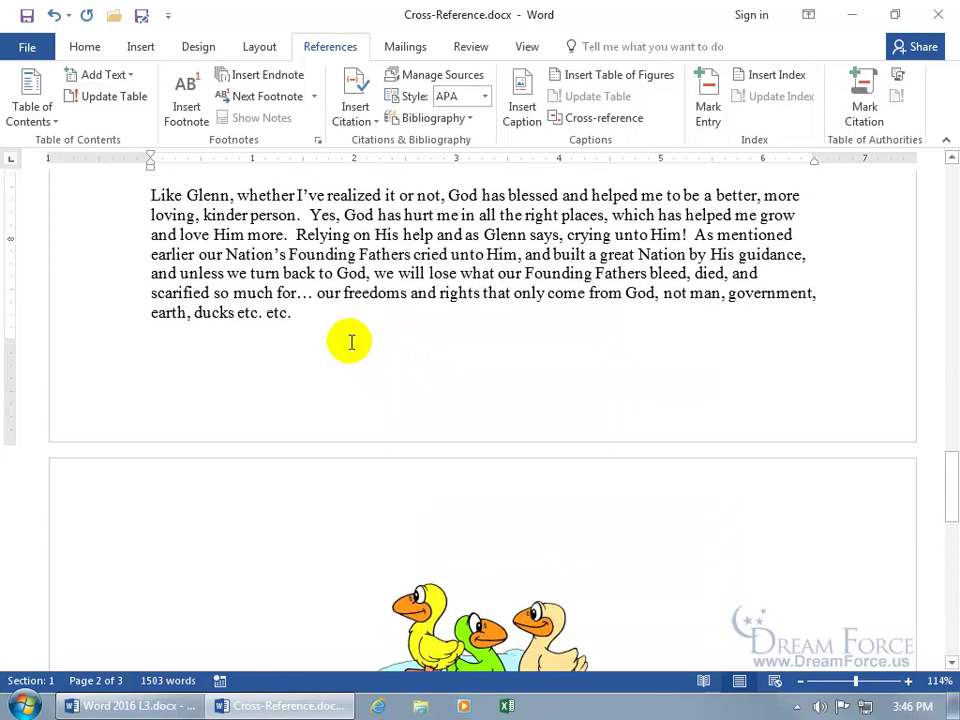
scroll(325, 345, "down", 2)
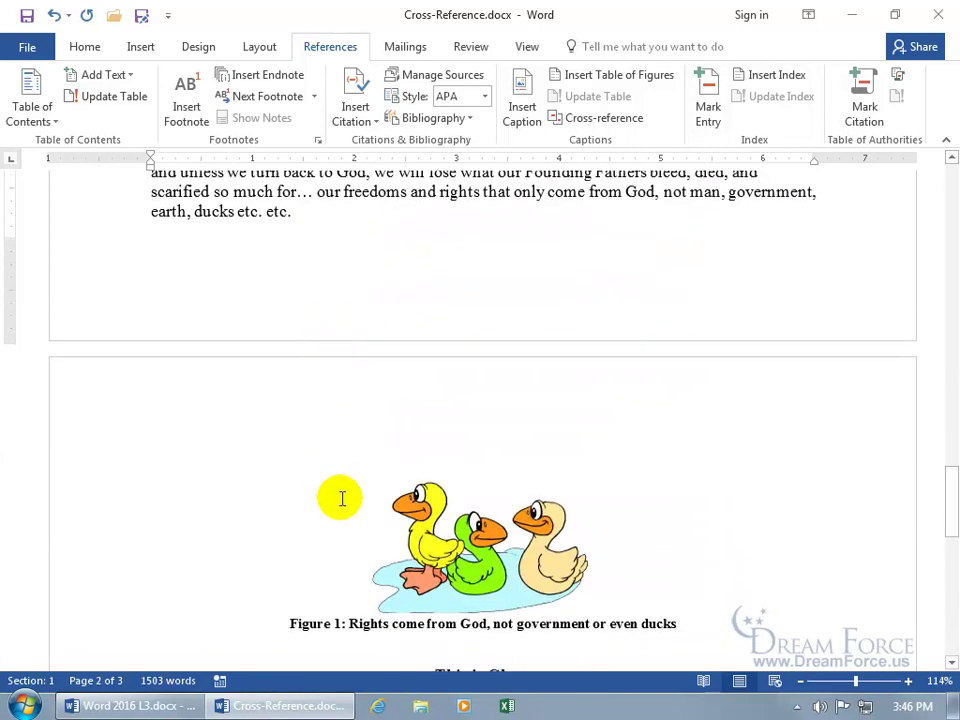
left_click(323, 210)
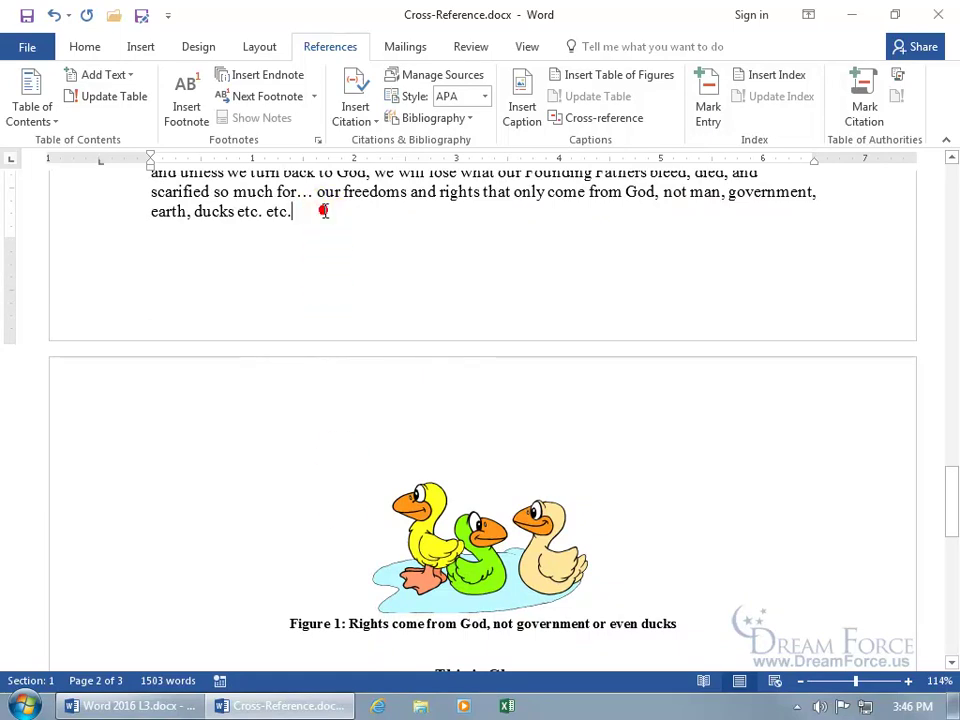
scroll(323, 215, "up", 2)
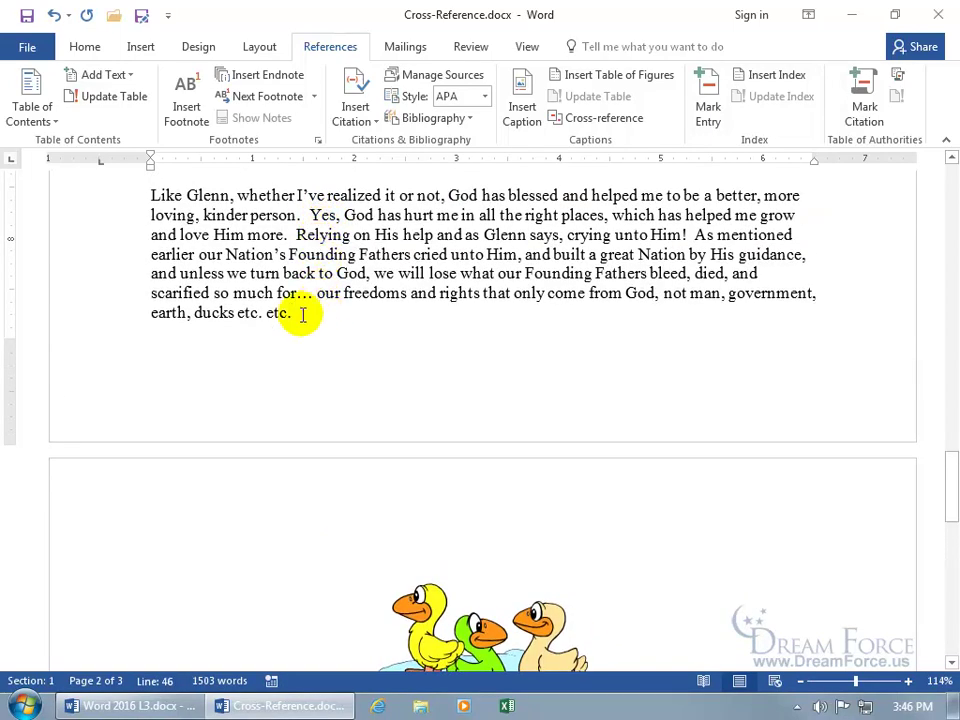
End page 2's last paragraph with '(See Figure 1)', a label-and-number cross-reference to the duck caption
scroll(318, 338, "down", 1)
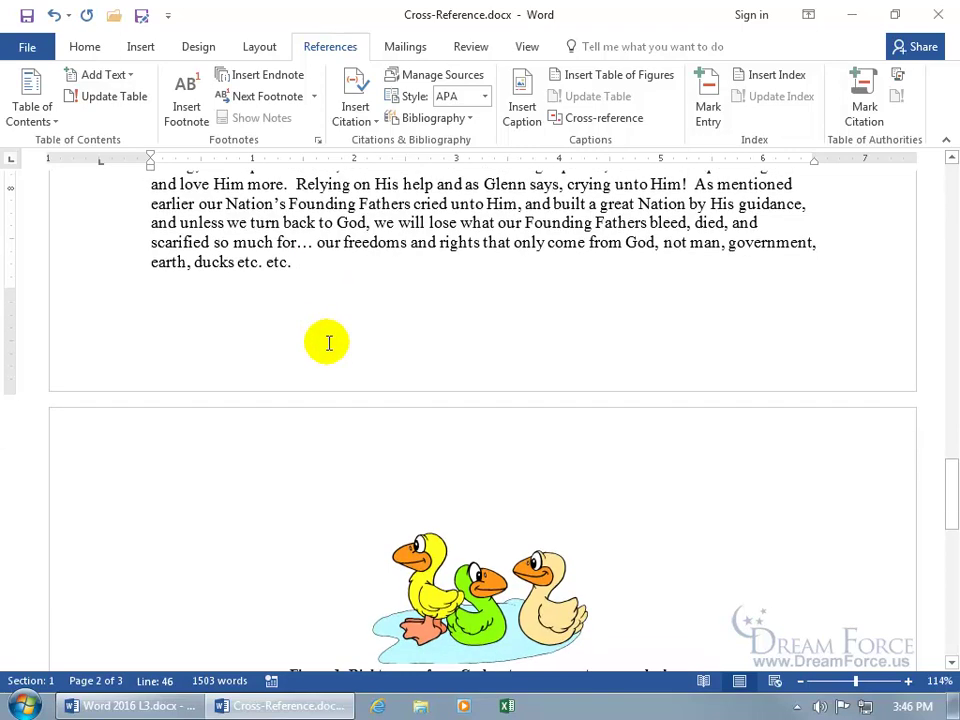
scroll(335, 306, "up", 1)
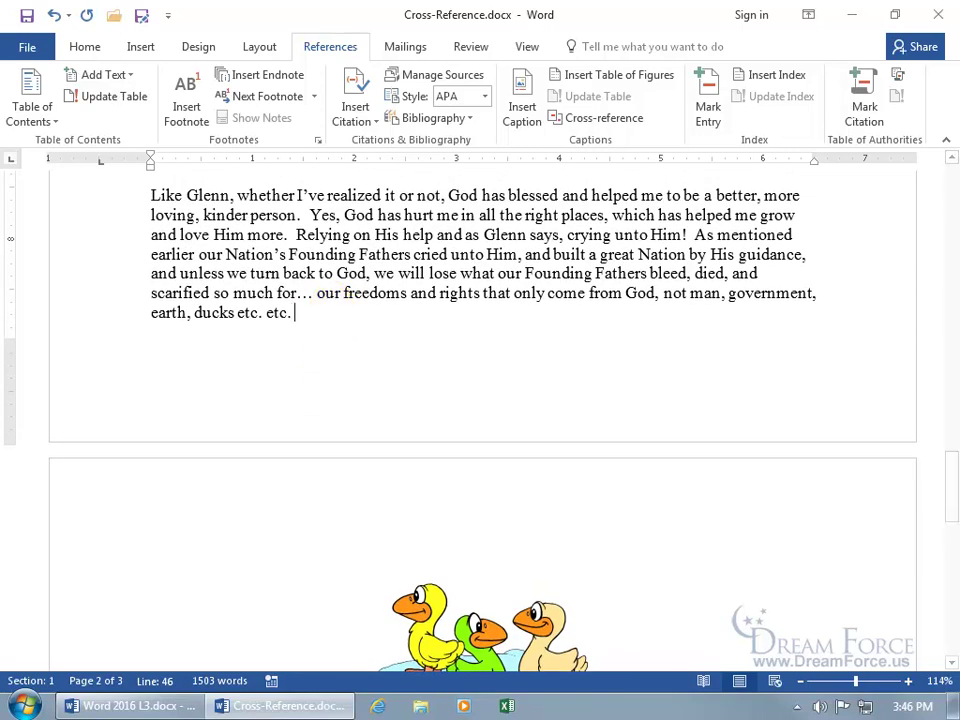
type("(See")
left_click(590, 120)
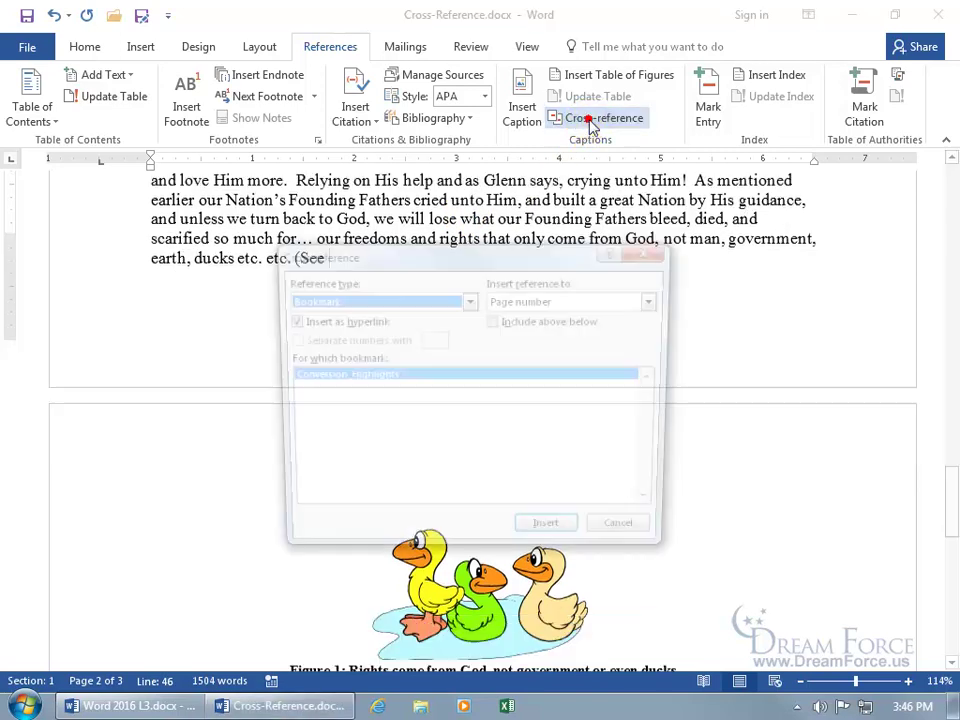
left_click(469, 300)
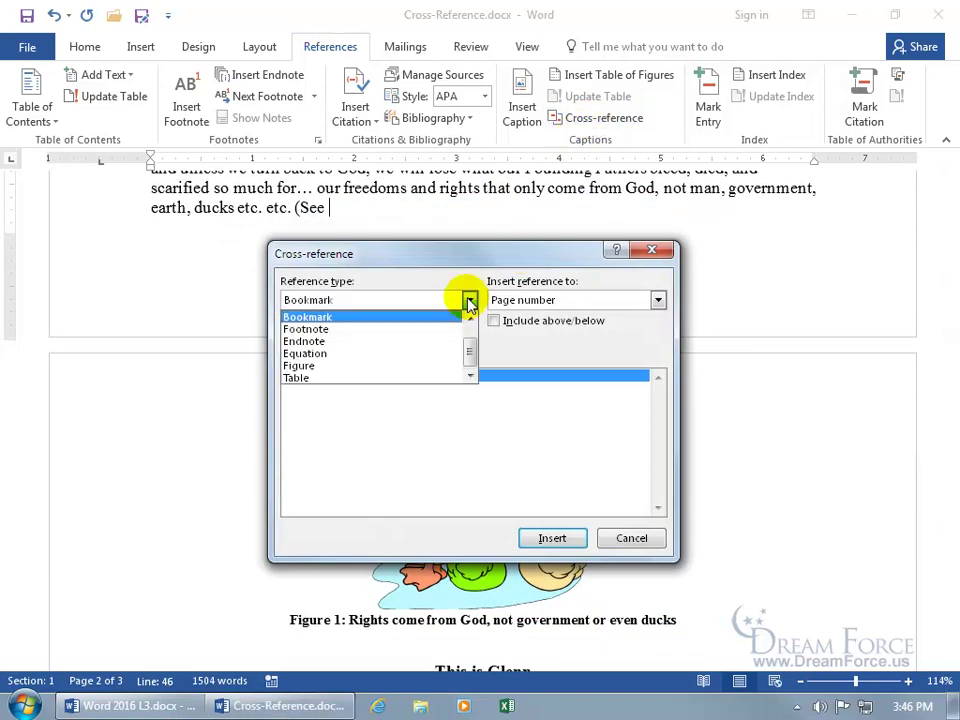
left_click(392, 365)
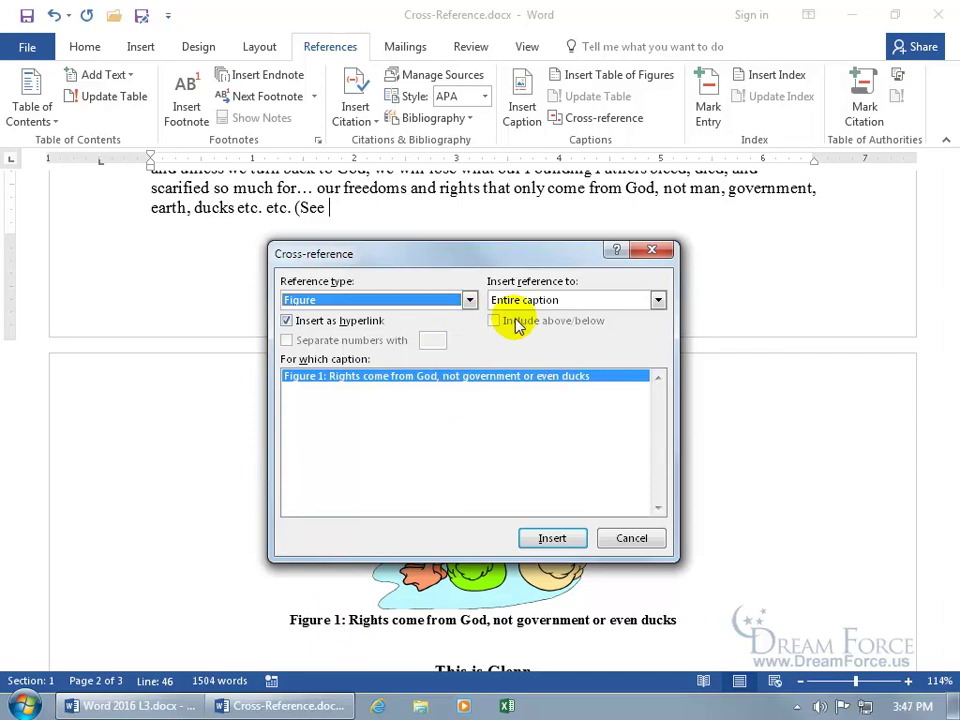
left_click(658, 300)
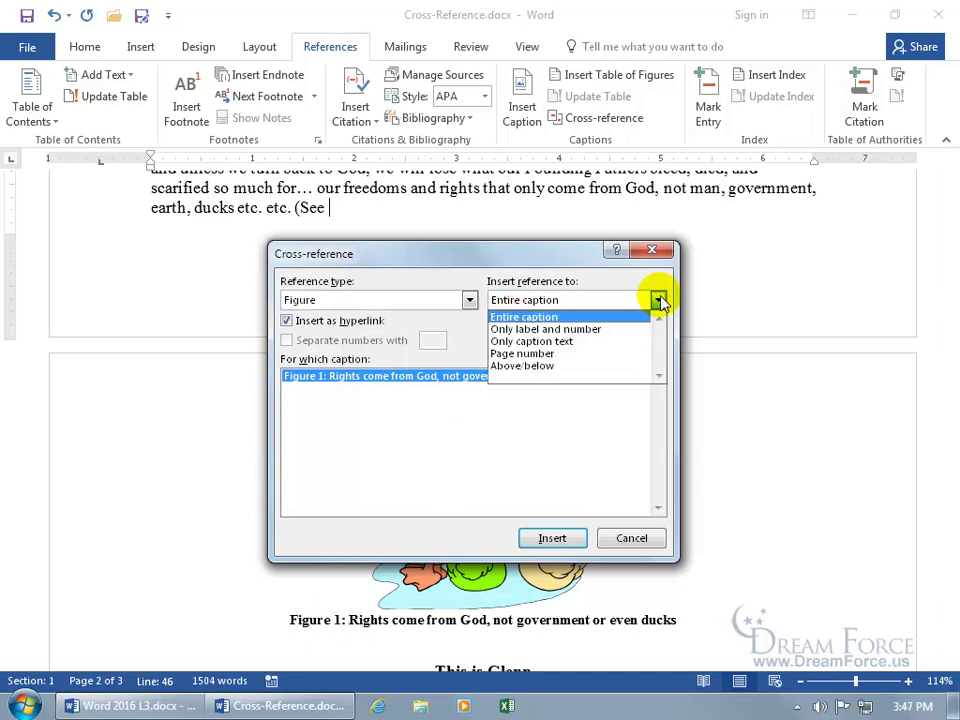
left_click(611, 329)
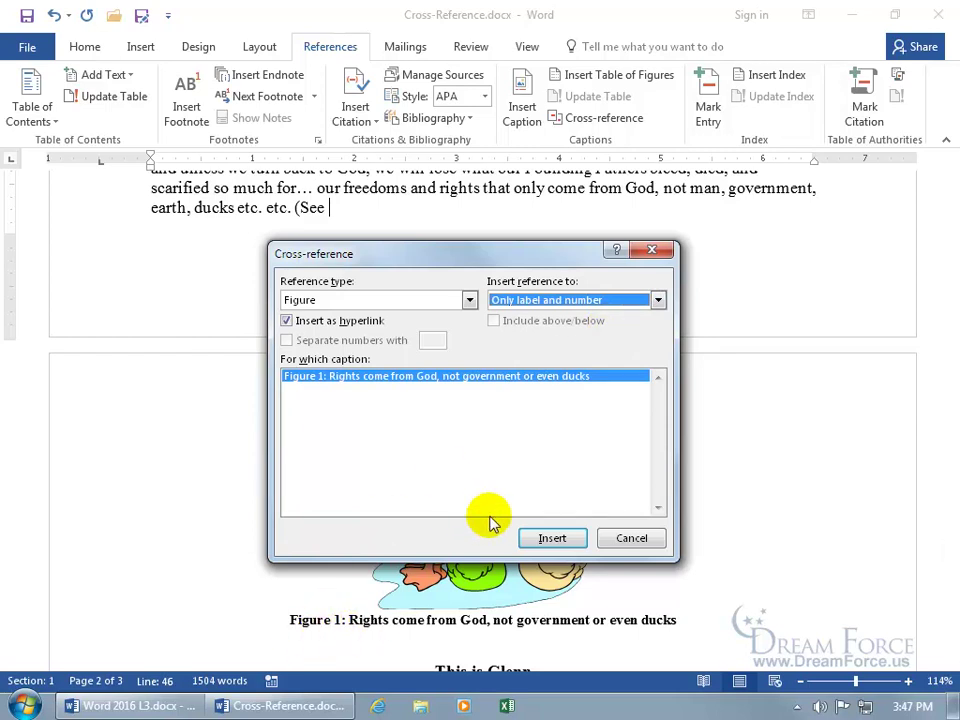
left_click(552, 538)
left_click(626, 537)
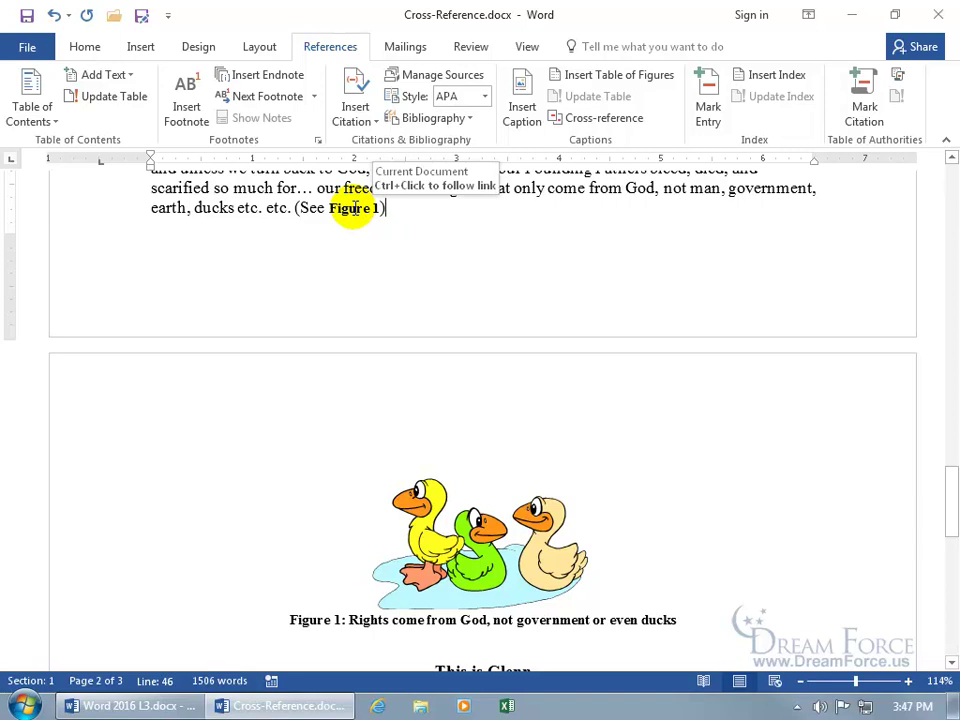
left_click(355, 213, "ctrl")
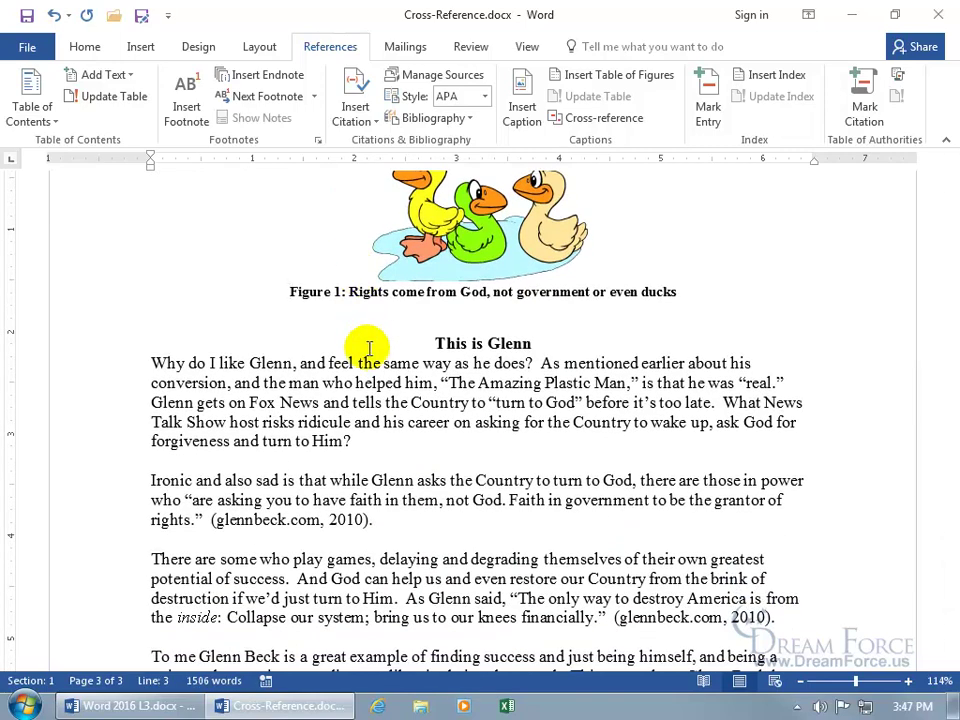
scroll(369, 348, "up", 5)
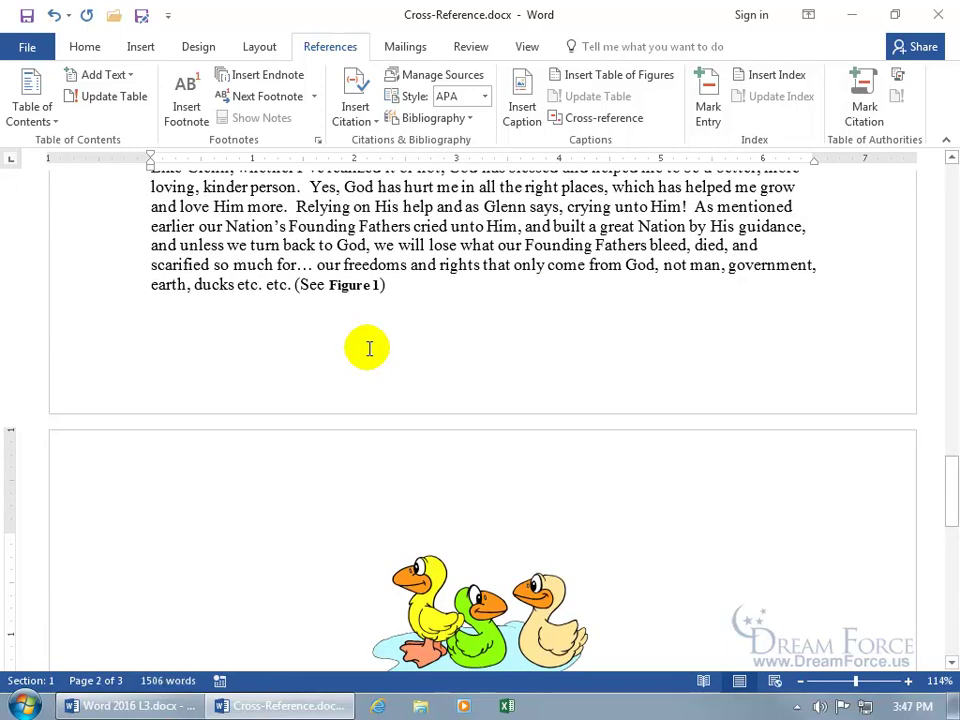
scroll(369, 348, "up", 1)
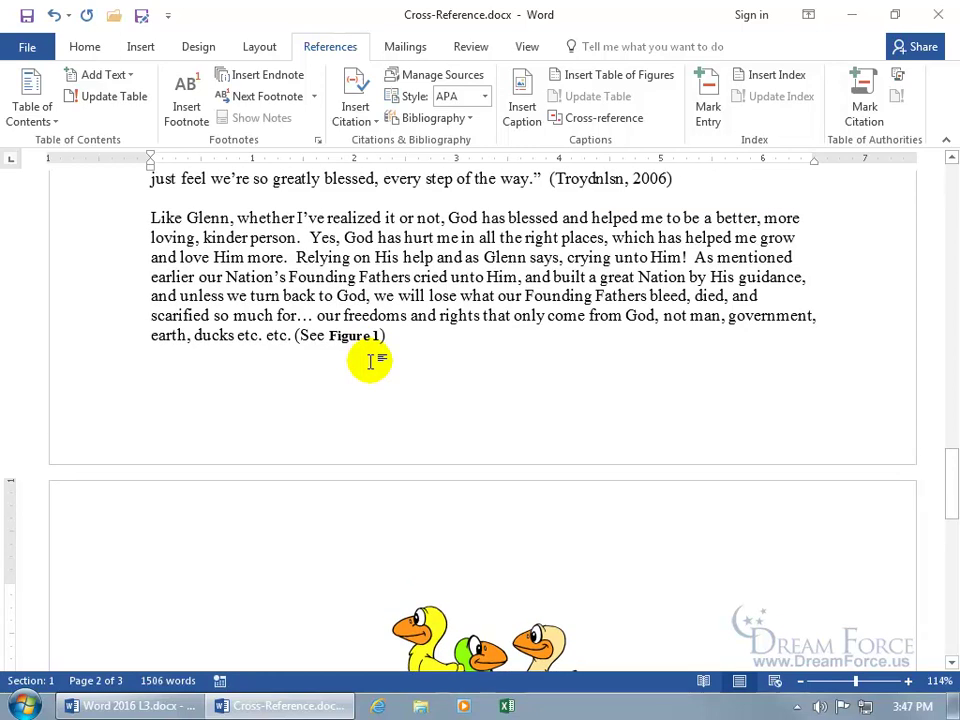
left_click(350, 352)
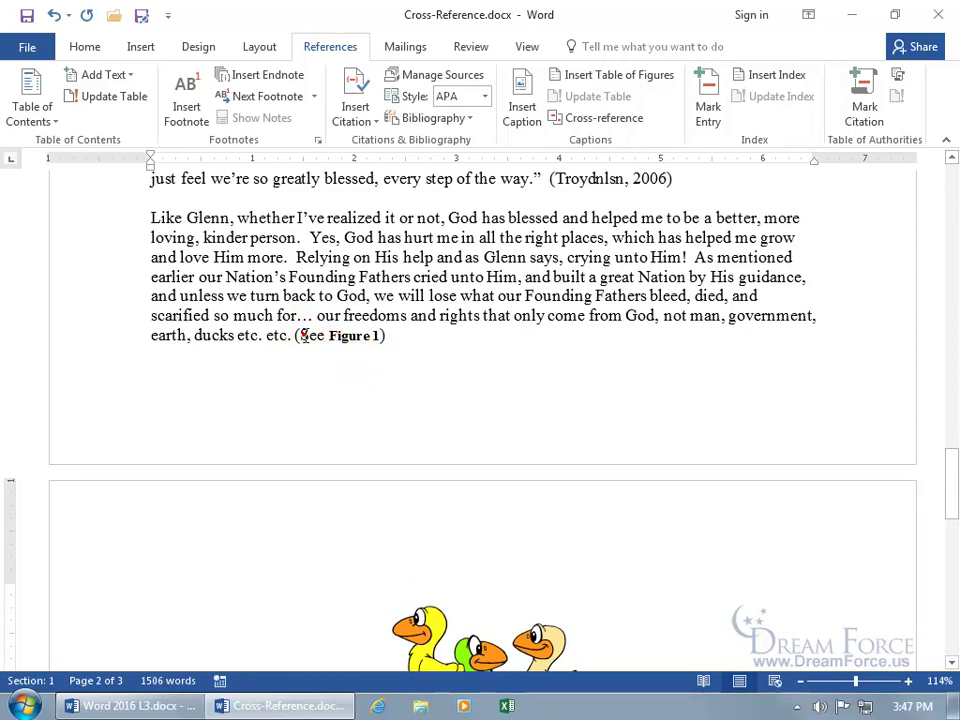
left_click_drag(300, 335, 352, 336)
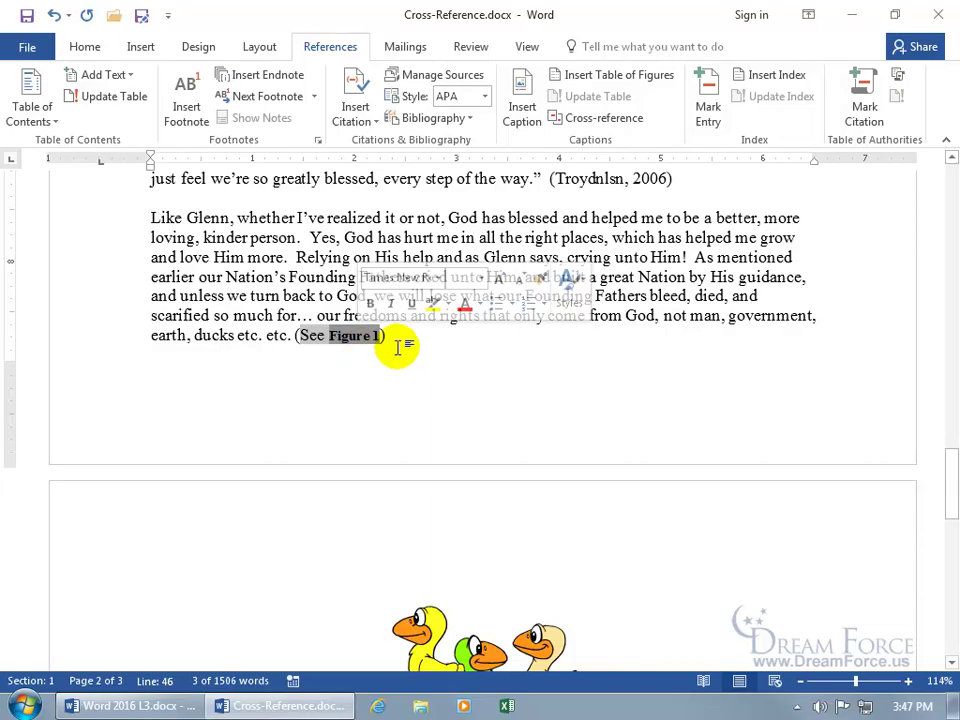
left_click(399, 339)
left_click_drag(951, 482, 948, 178)
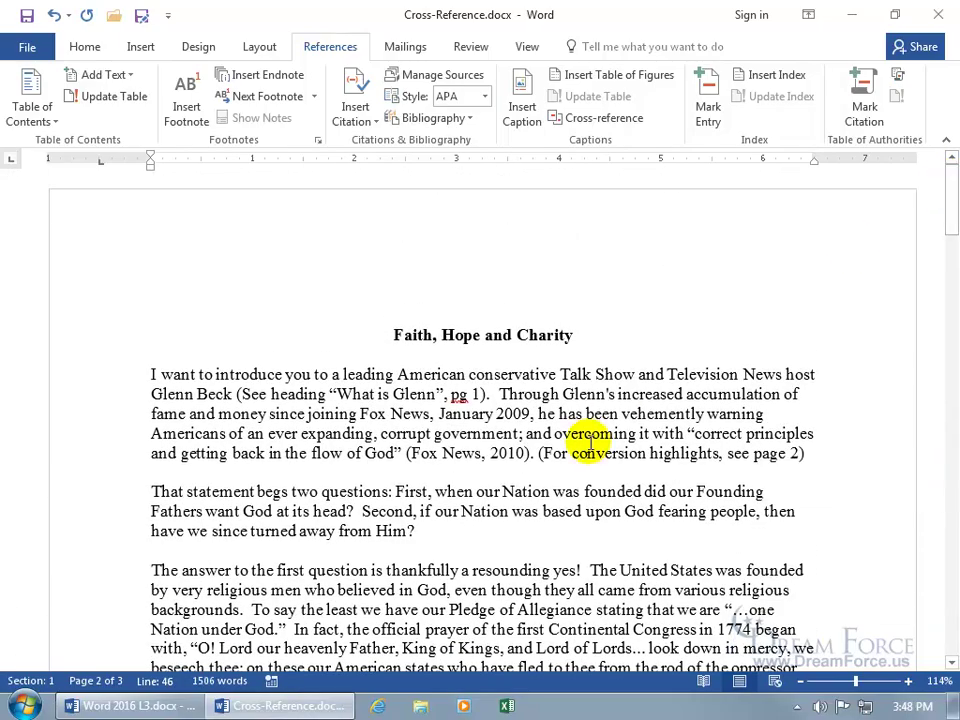
Insert a page break before the 'What is Glenn?' heading so the document runs to five pages
scroll(500, 410, "down", 3)
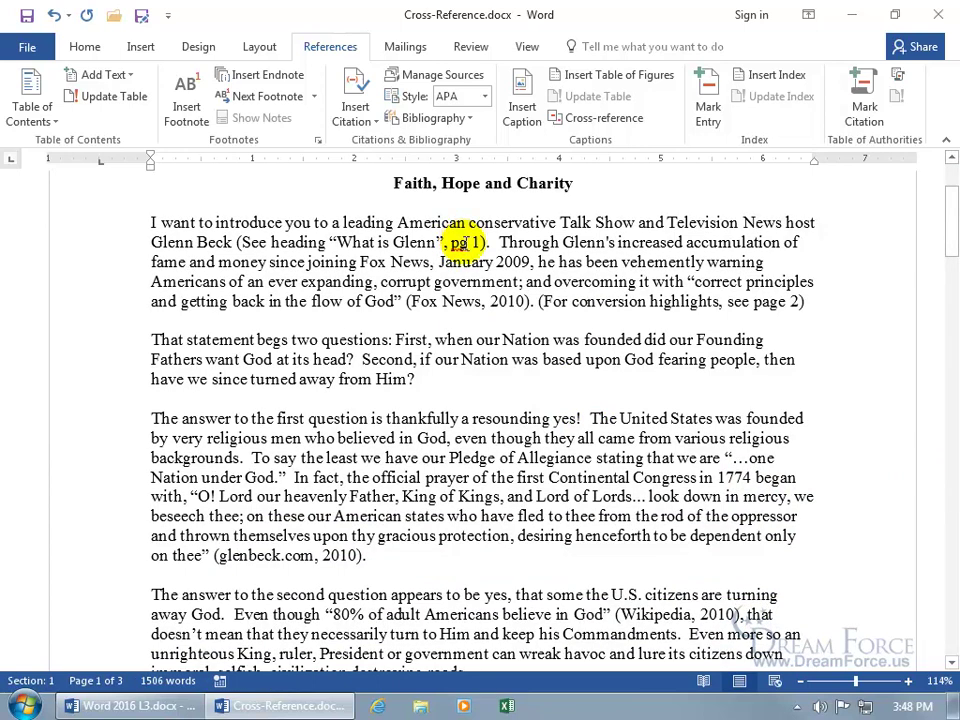
scroll(596, 285, "down", 9)
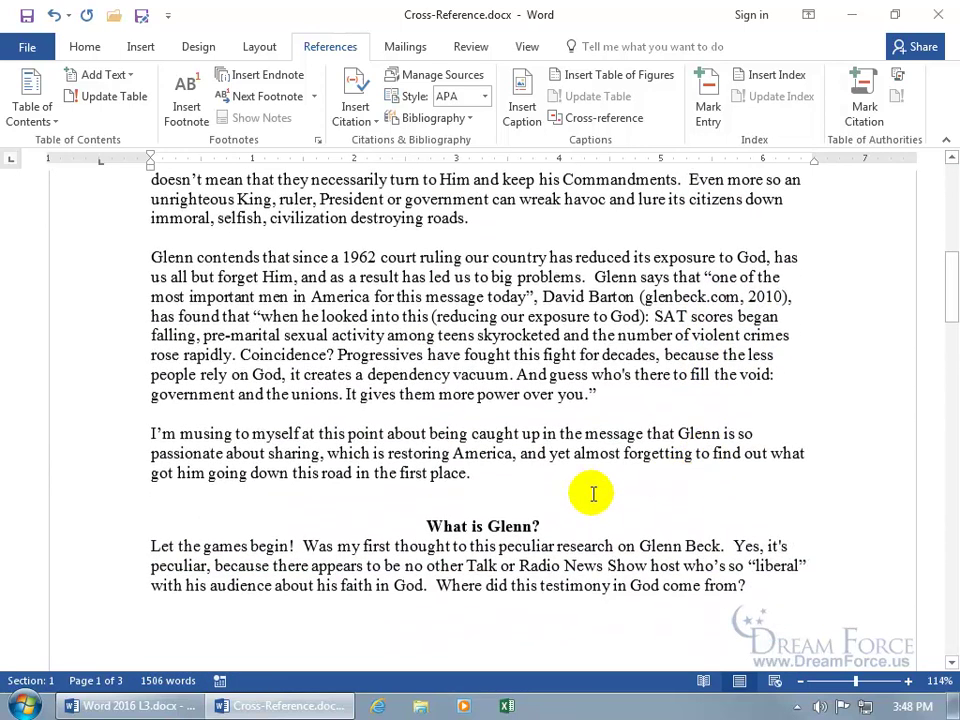
left_click(253, 493)
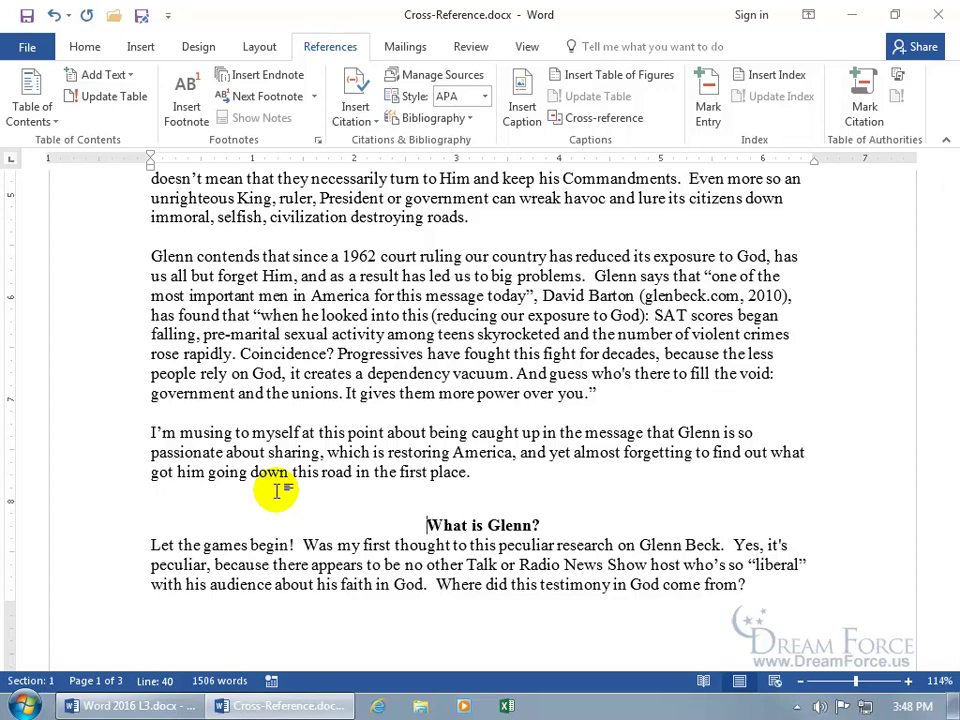
key("ctrl+Return")
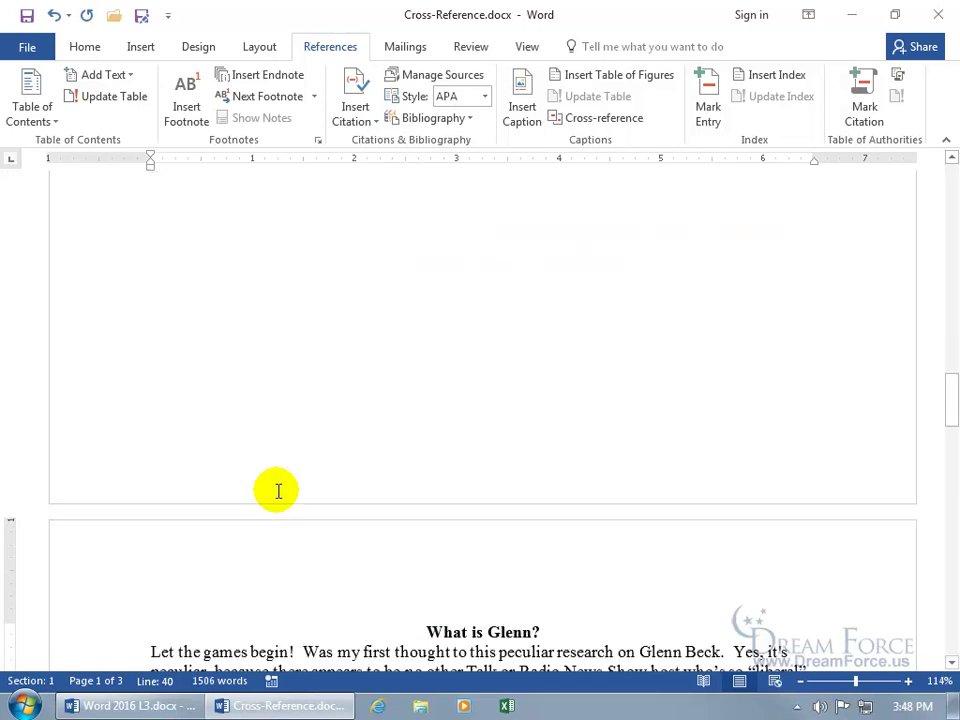
scroll(277, 490, "up", 10)
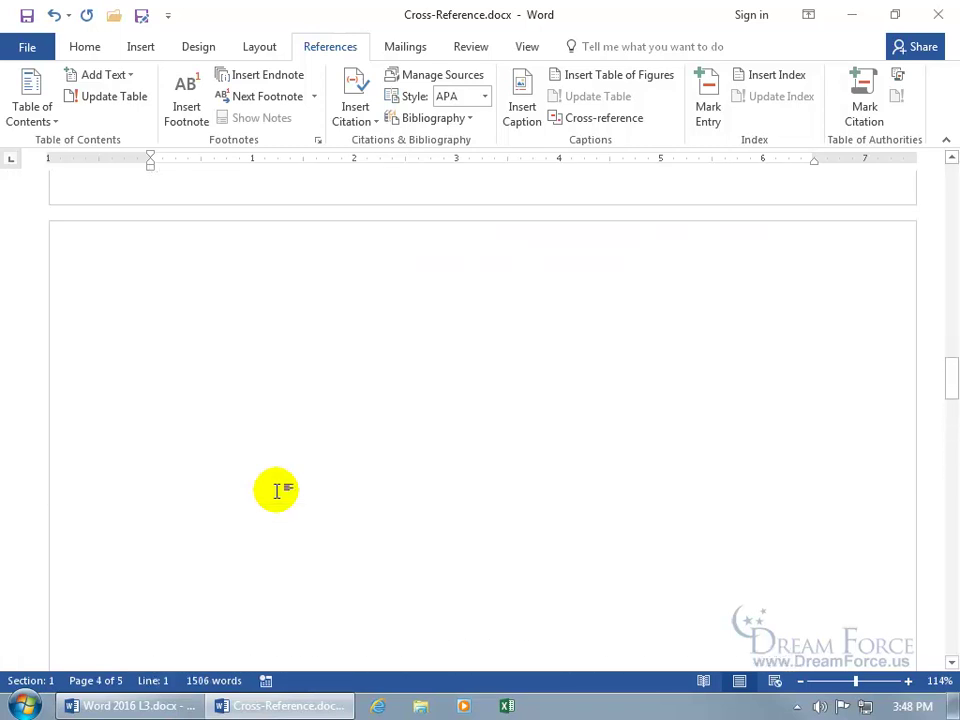
scroll(277, 490, "up", 10)
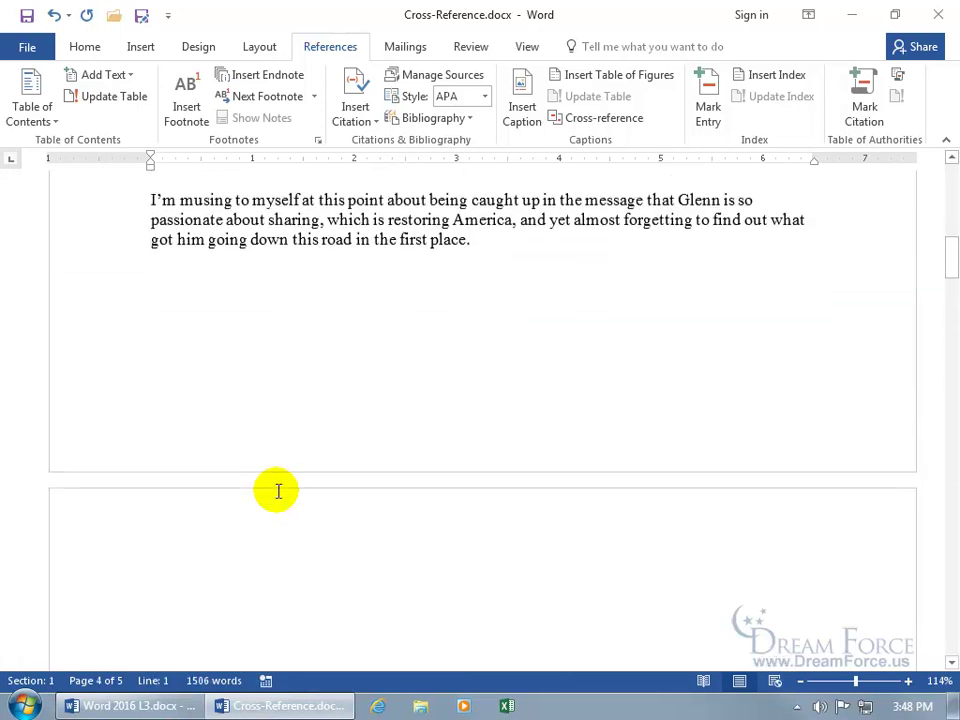
scroll(277, 490, "up", 5)
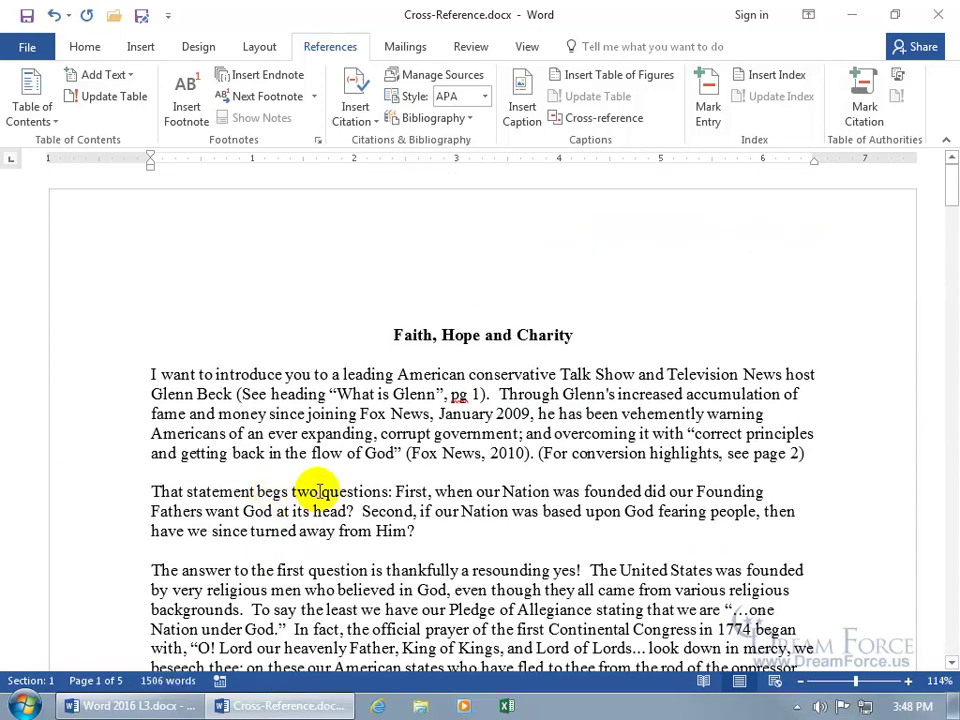
Update the opening paragraph's pg 1 cross-reference field so it now reads pg 4
right_click(474, 394)
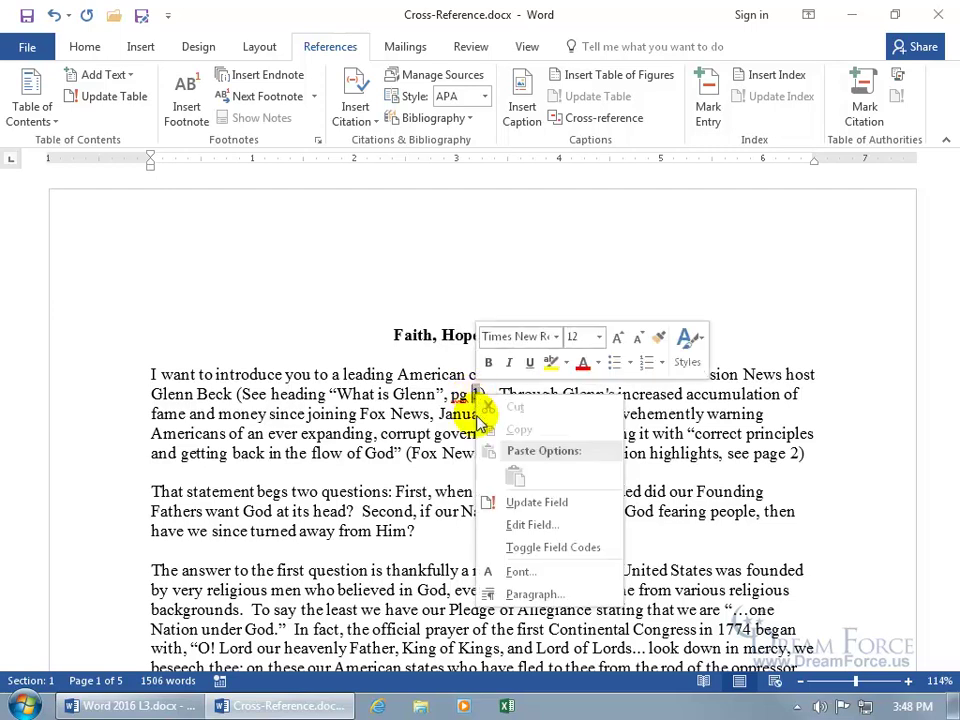
left_click(509, 505)
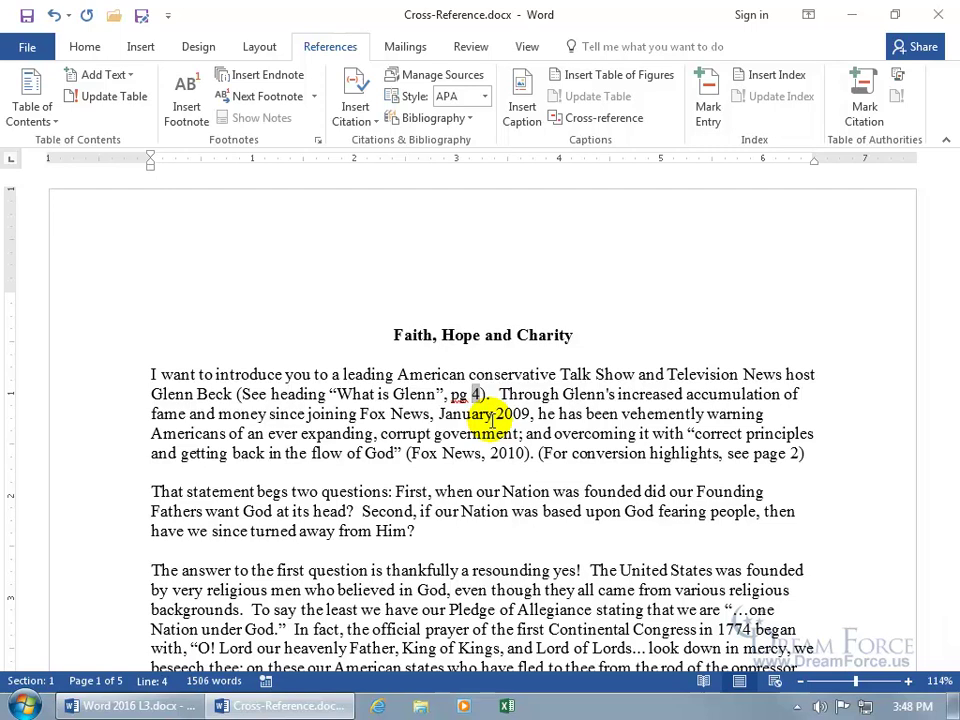
key("ctrl+a")
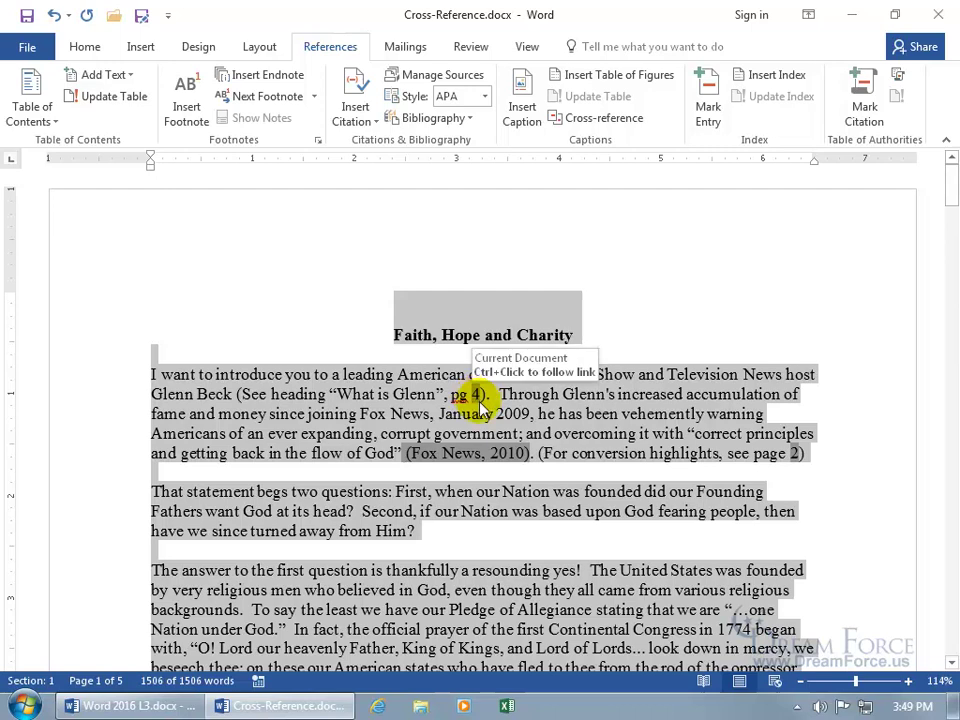
left_click(521, 413)
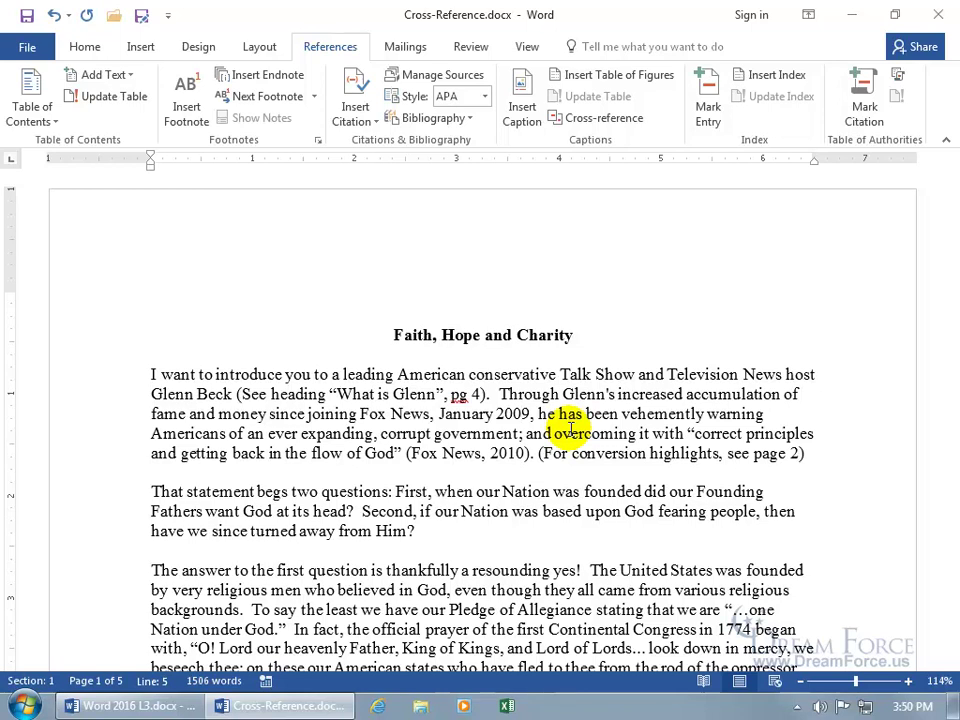
In Word's Advanced options, turn off Show bookmarks and set Field shading to Always
left_click(27, 47)
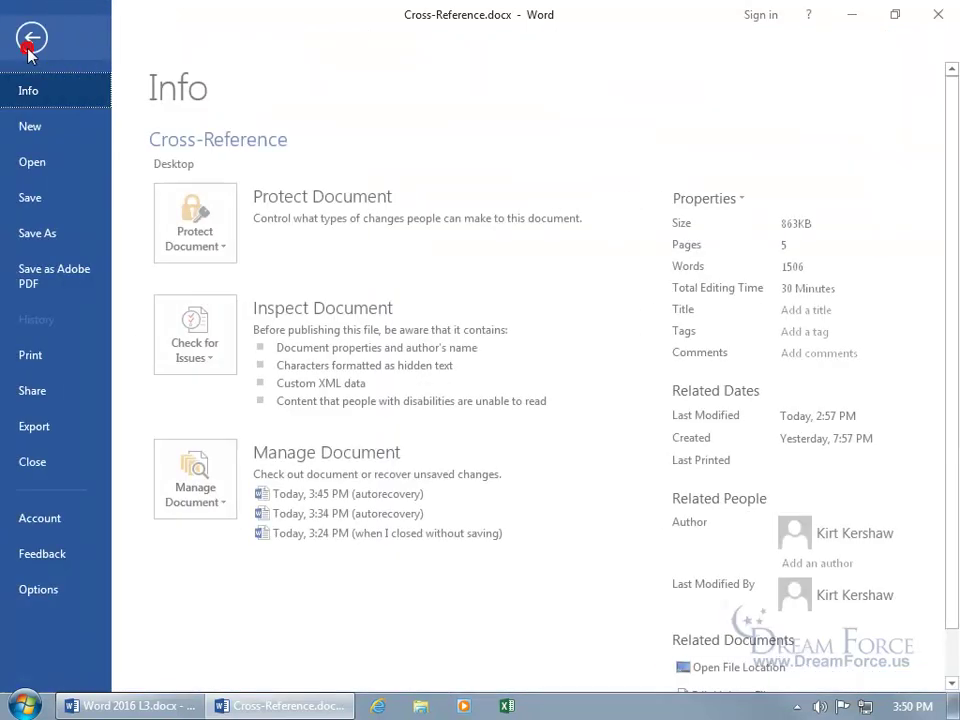
left_click(43, 592)
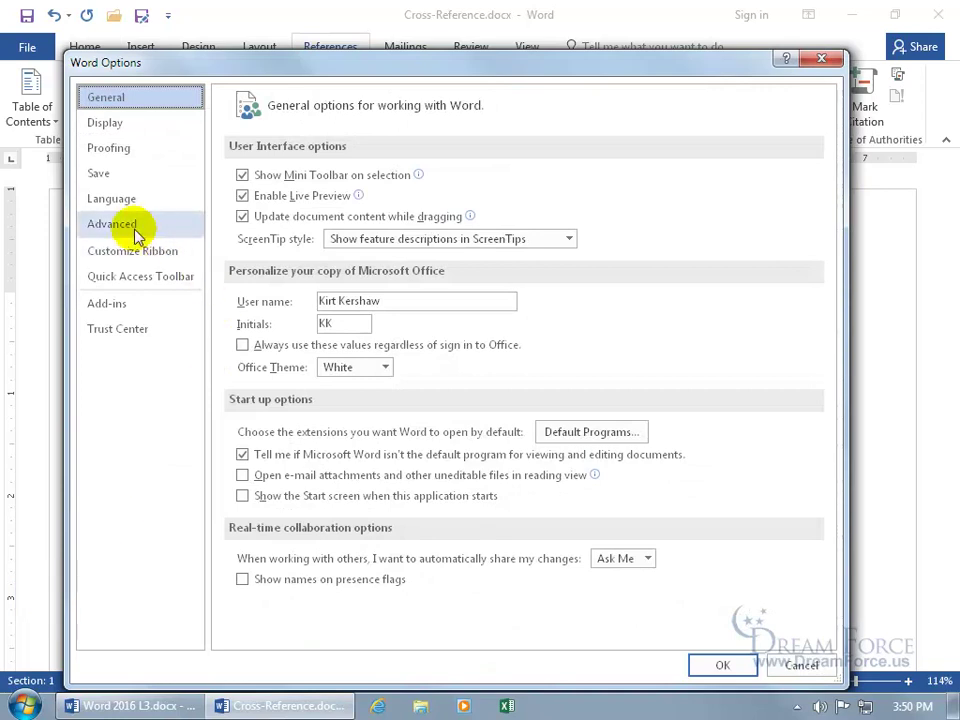
left_click(138, 235)
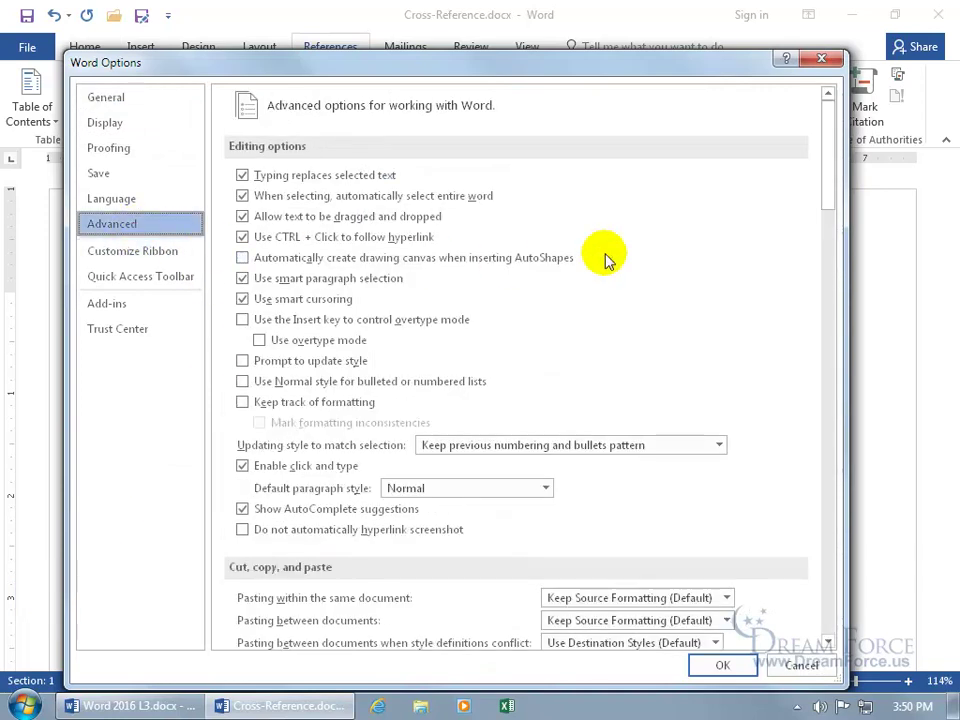
left_click_drag(826, 191, 825, 360)
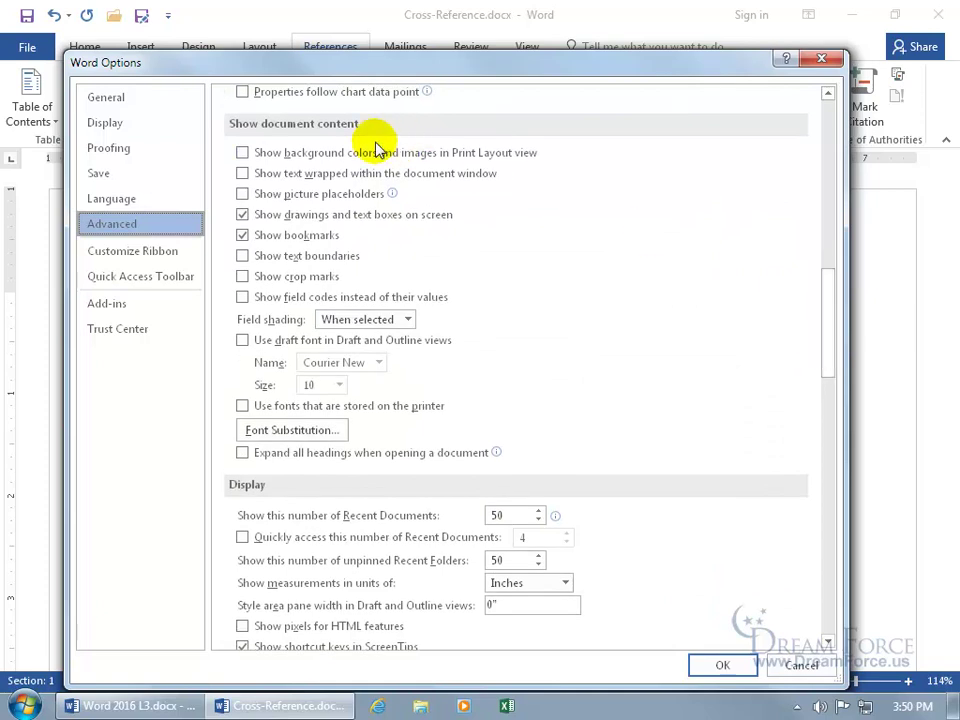
left_click(243, 236)
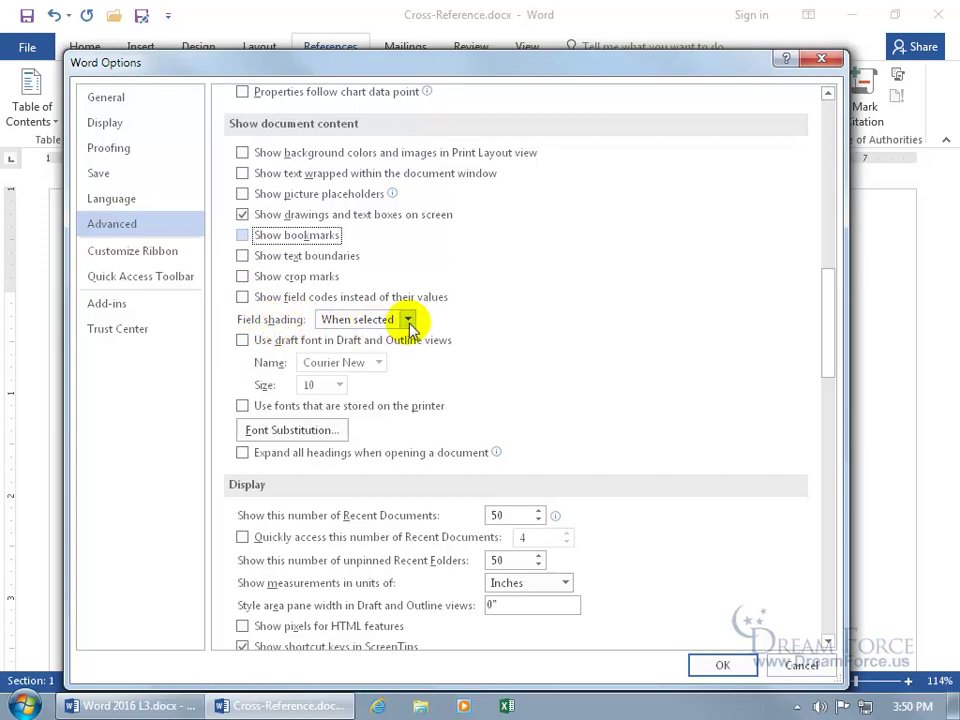
left_click(408, 320)
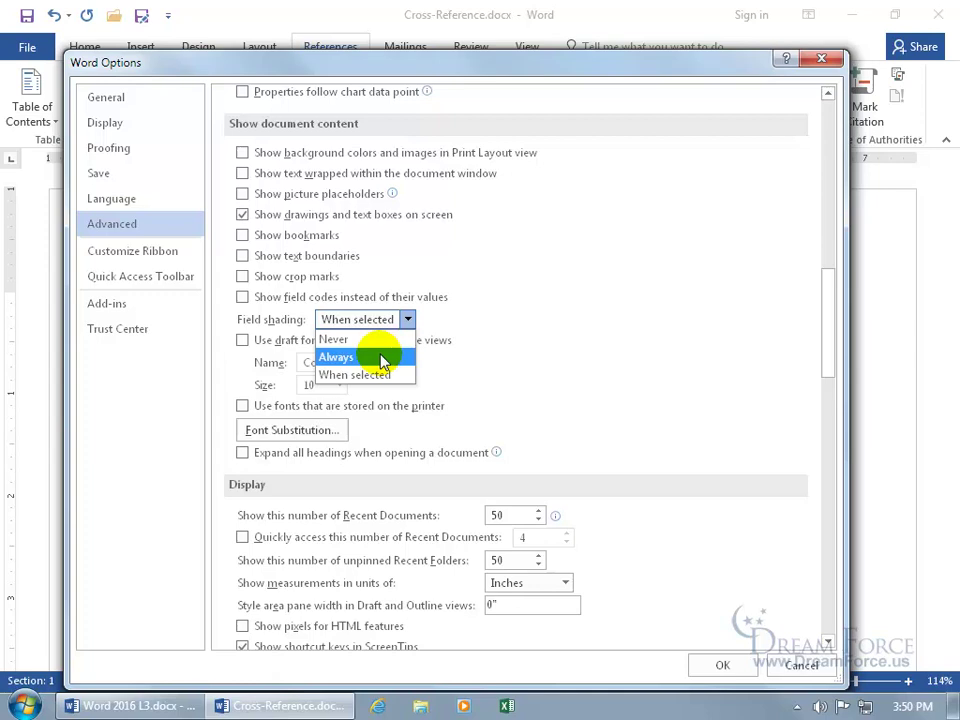
left_click(383, 360)
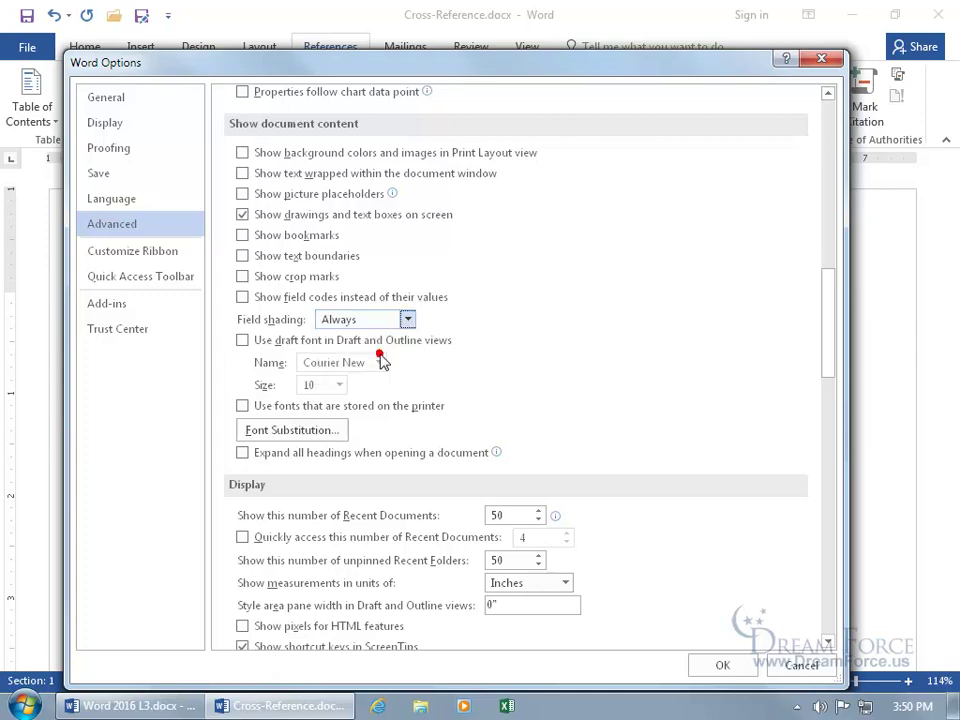
left_click(708, 667)
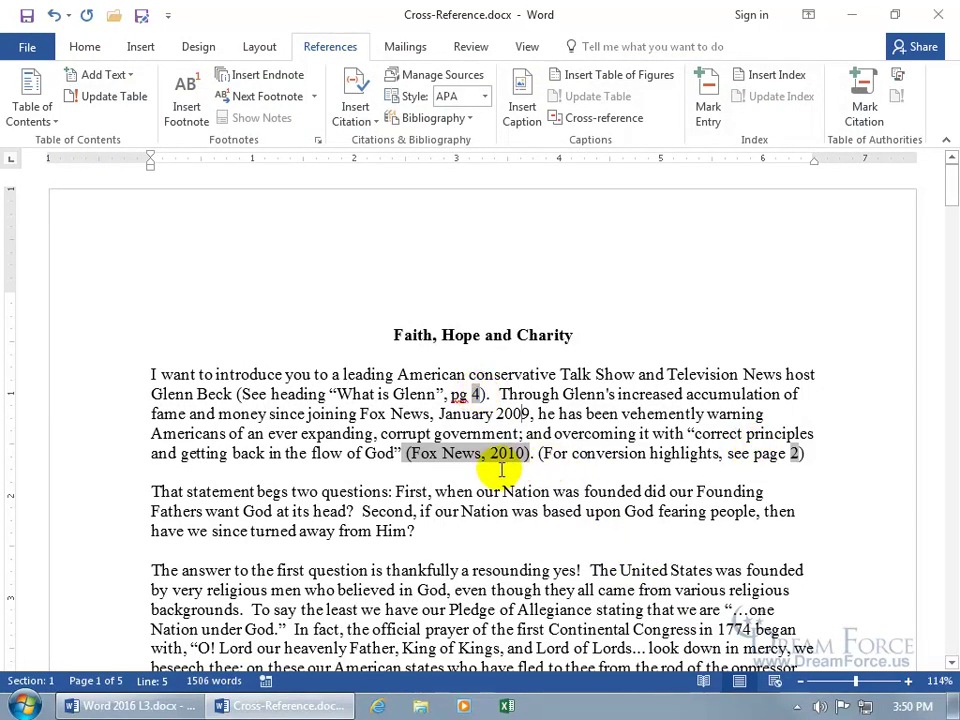
scroll(505, 470, "down", 1)
scroll(500, 468, "down", 5)
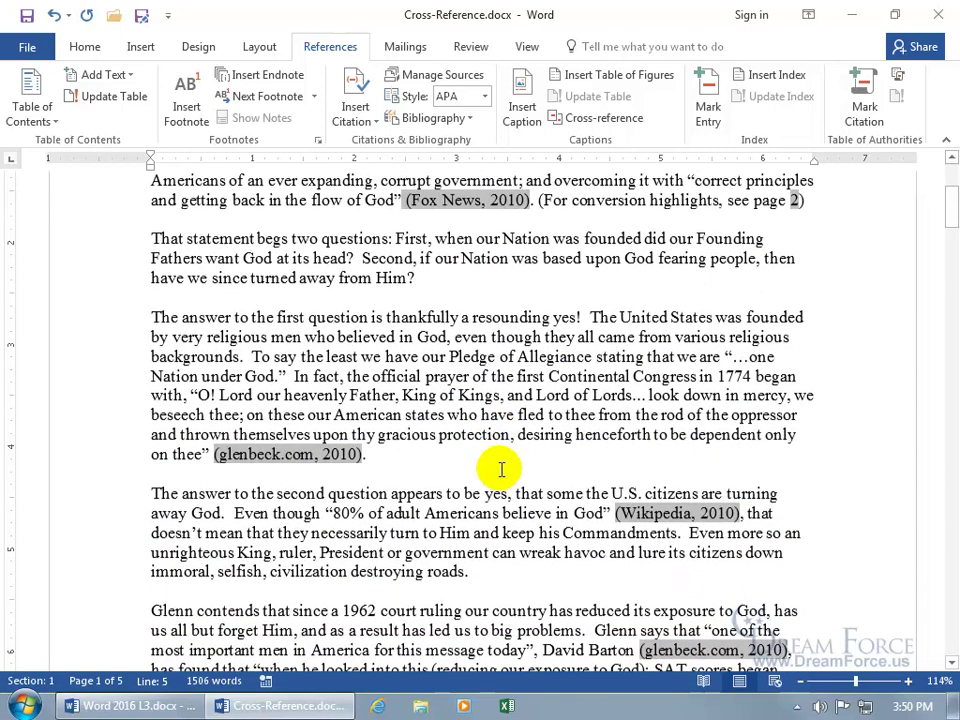
scroll(429, 476, "down", 10)
scroll(477, 497, "down", 10)
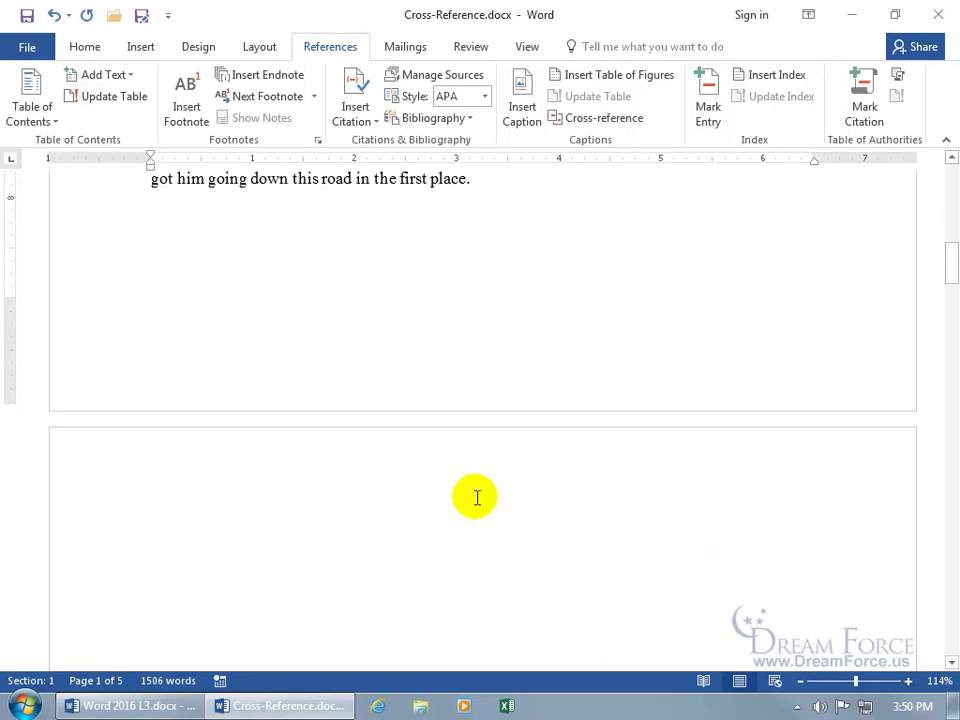
left_click_drag(952, 322, 952, 592)
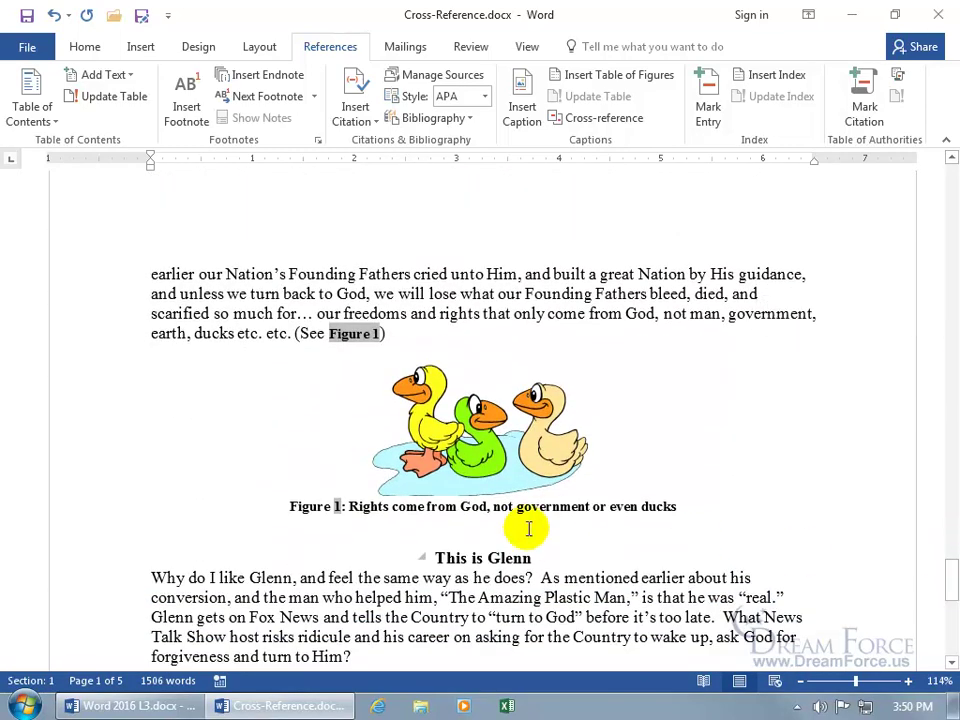